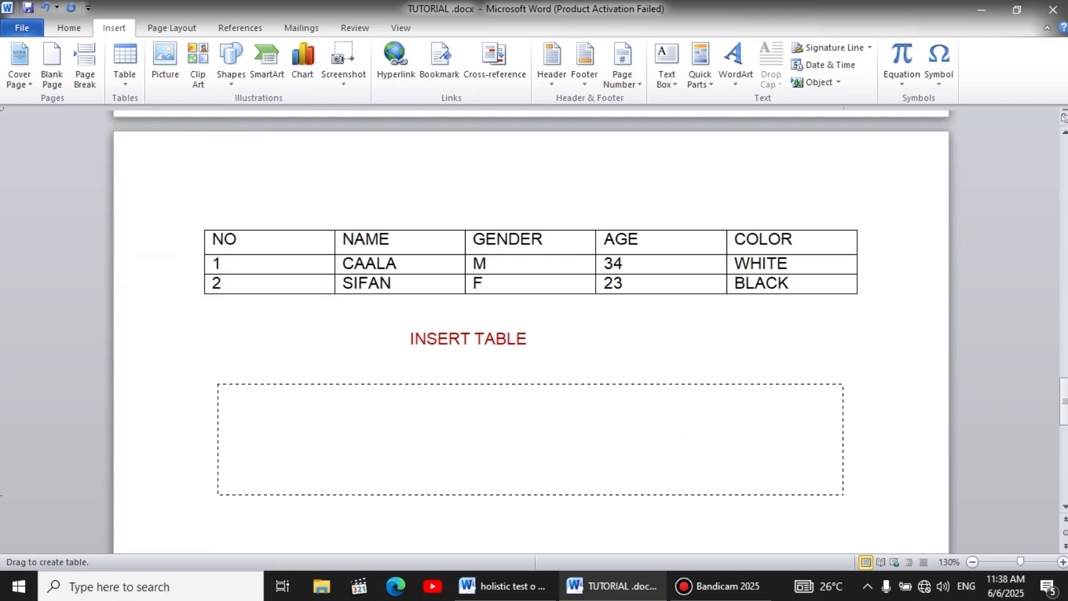
Draw a table outline below the INSERT TABLE caption and divide it into three columns and three rows
left_click_drag(843, 494, 852, 504)
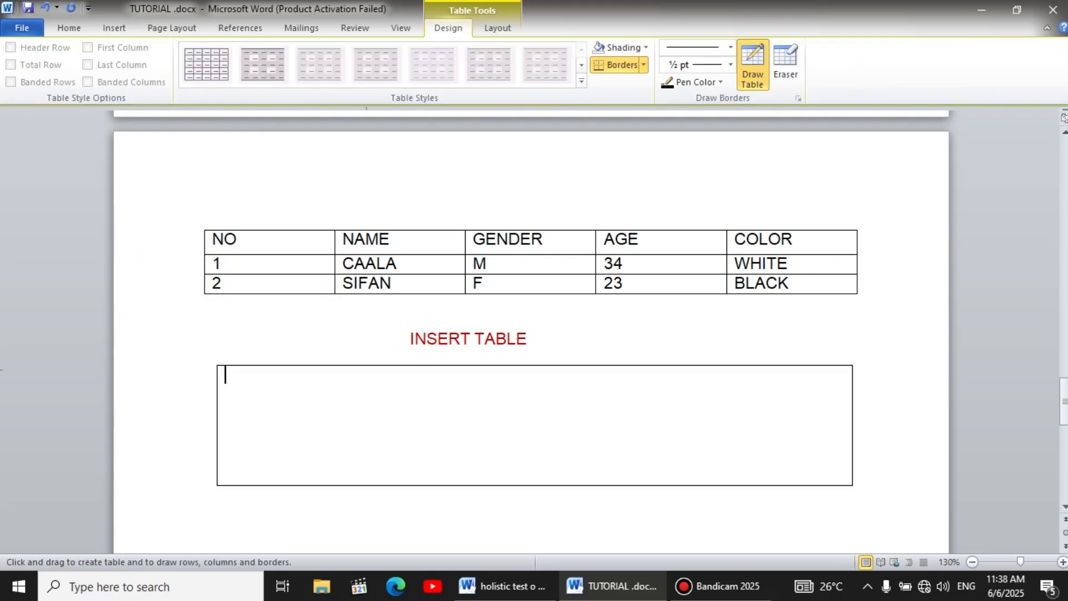
left_click_drag(365, 367, 365, 483)
left_click_drag(581, 367, 580, 484)
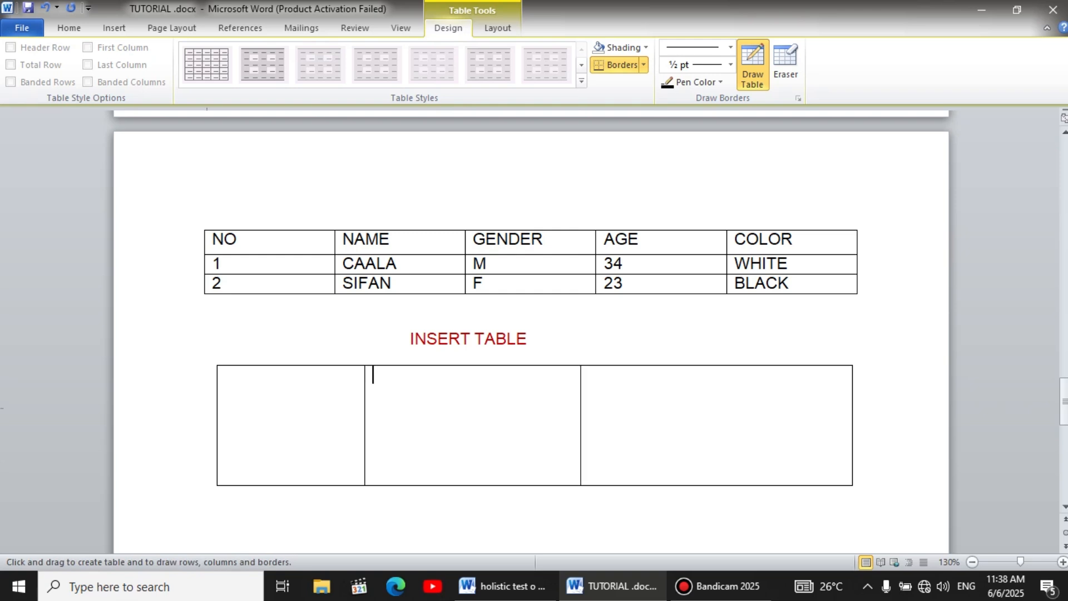
mouse_move(220, 406)
left_mouse_down()
mouse_move(517, 414)
mouse_move(850, 406)
left_mouse_up()
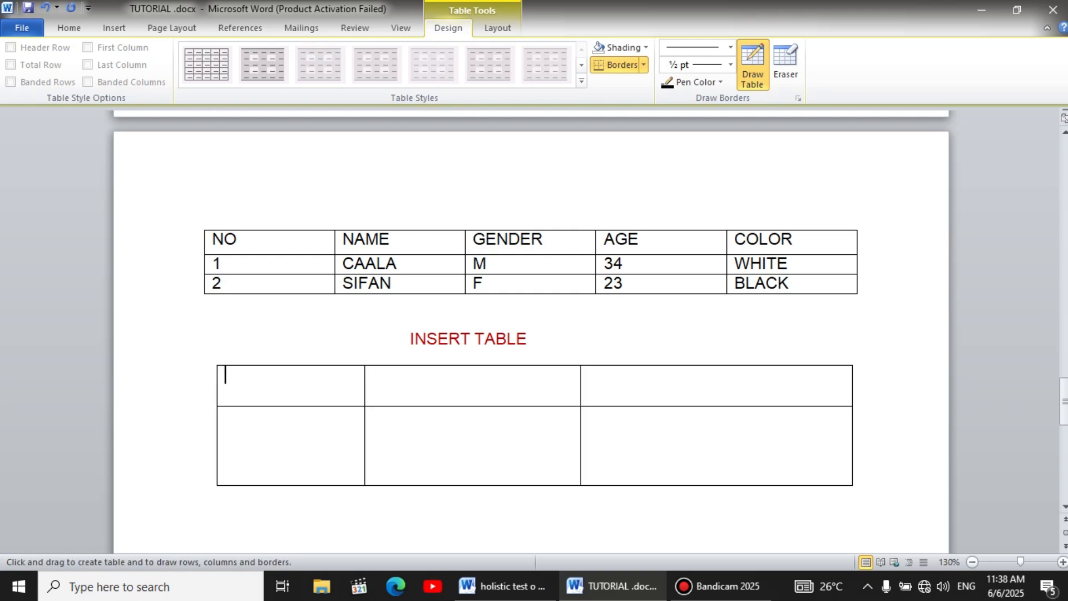
left_click_drag(220, 451, 849, 451)
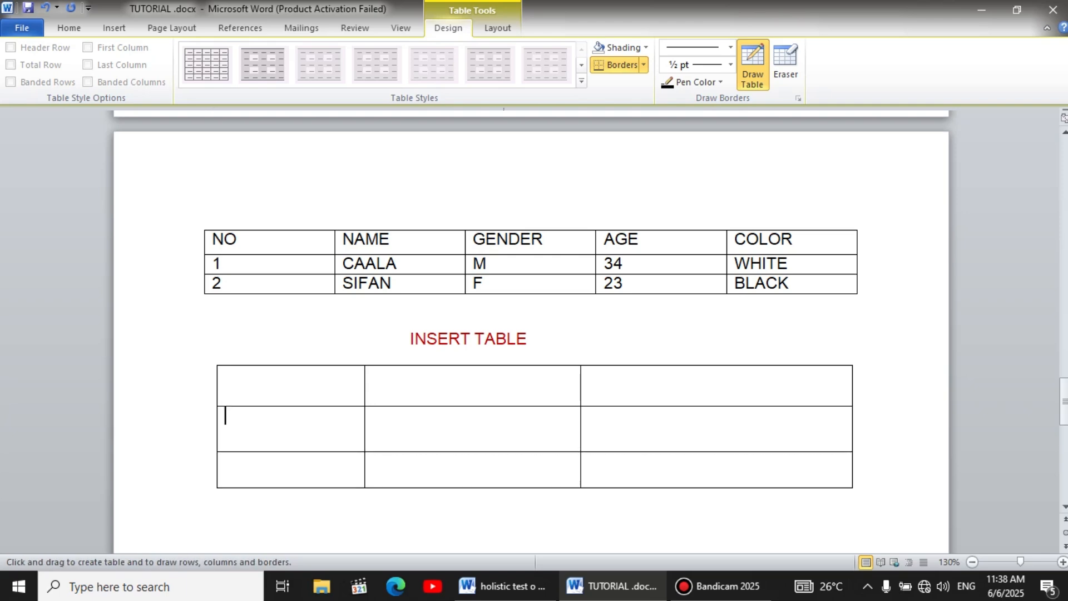
Following the reference document's table, split the last column's header cell into two rows and divide the column below its upper header into two
left_click(500, 586)
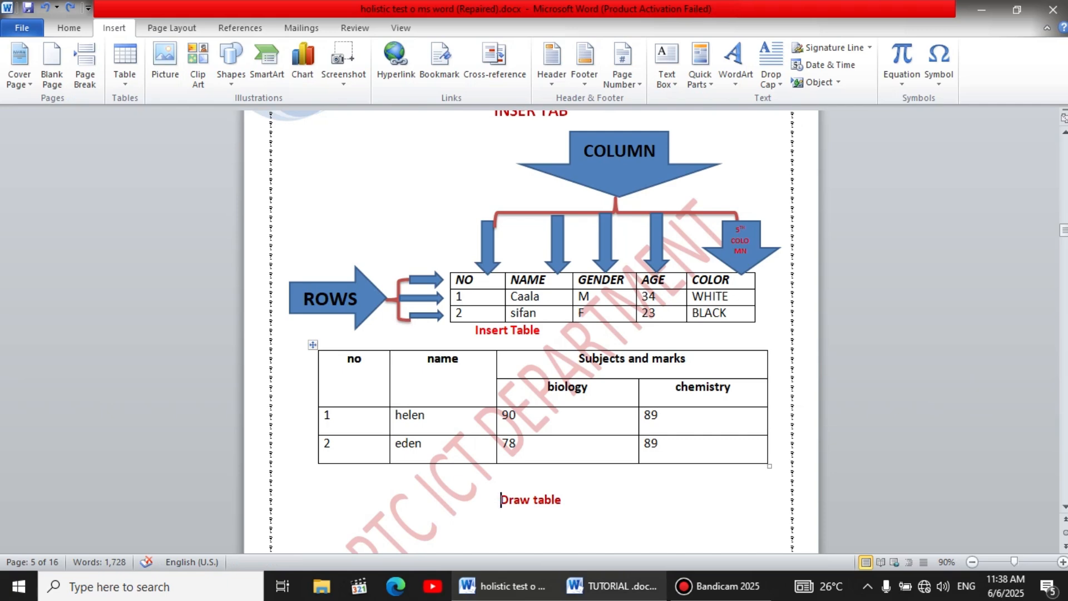
left_click(612, 585)
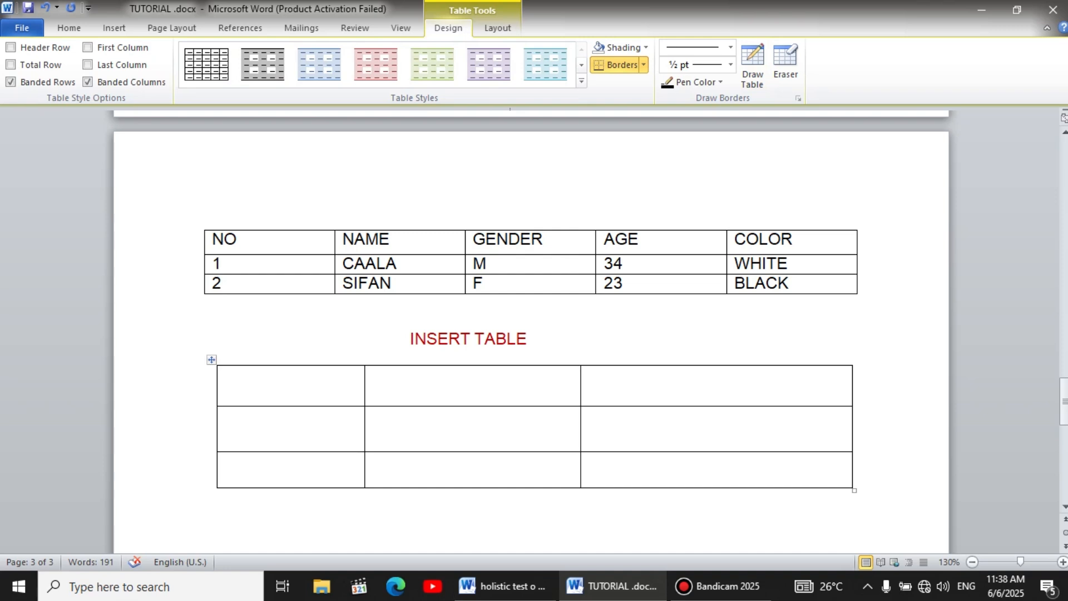
left_click(114, 28)
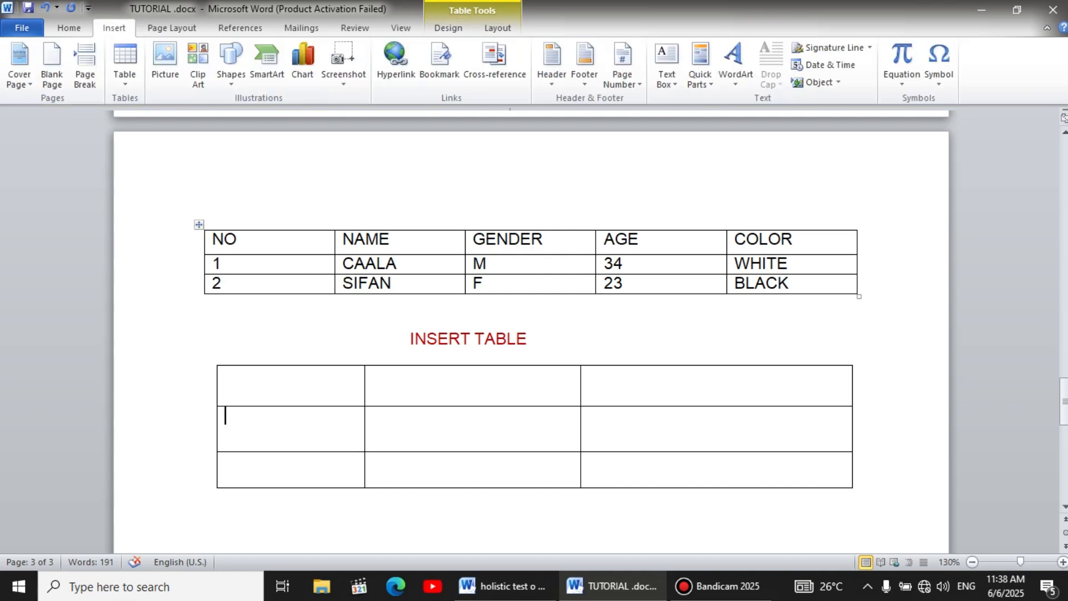
left_click(124, 64)
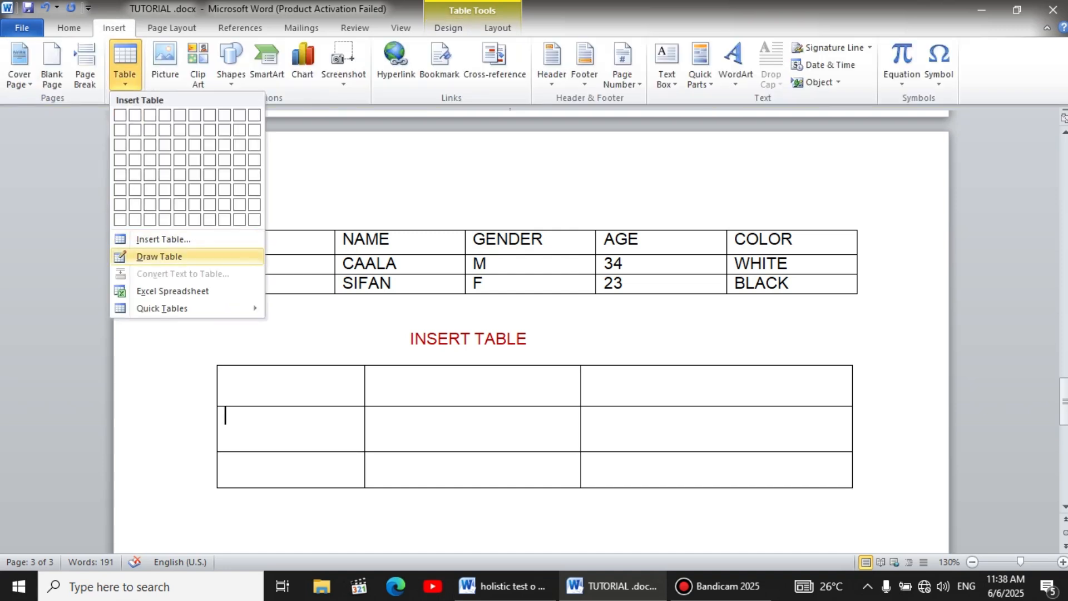
left_click(159, 256)
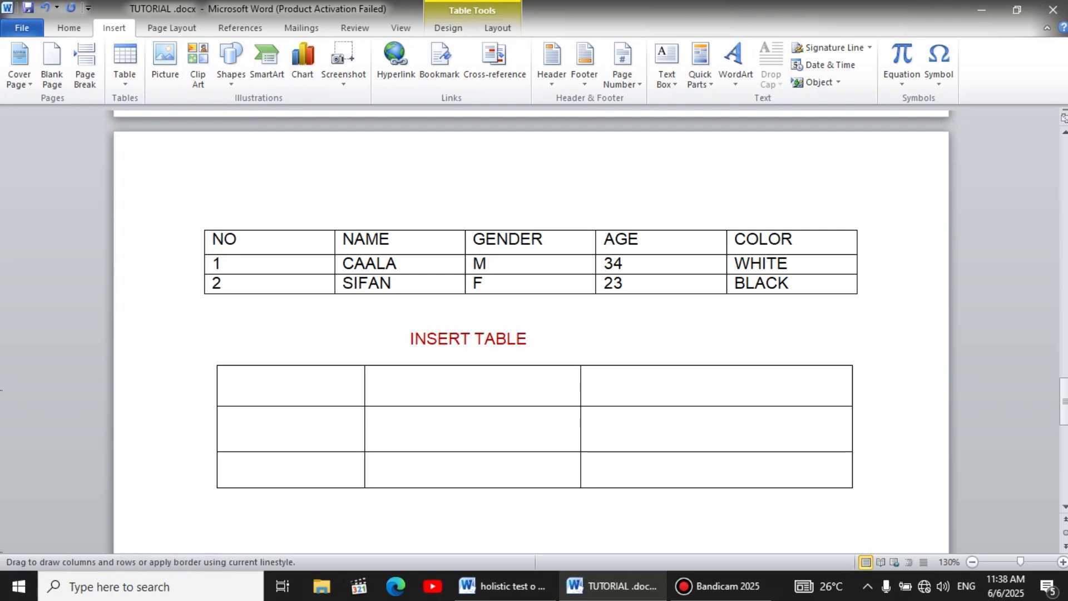
left_click_drag(584, 389, 850, 389)
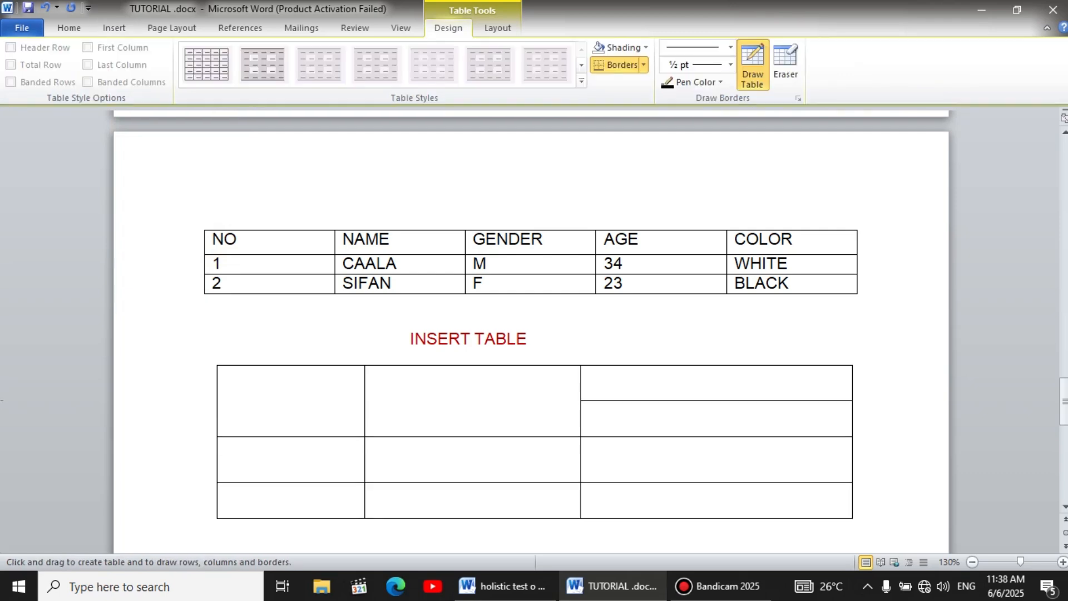
mouse_move(721, 401)
left_mouse_down()
mouse_move(721, 516)
mouse_move(721, 500)
left_mouse_up()
Enter the headings NO, NAME and SUBJECT AND MARKS in the drawn table's header row
key("alt+Tab")
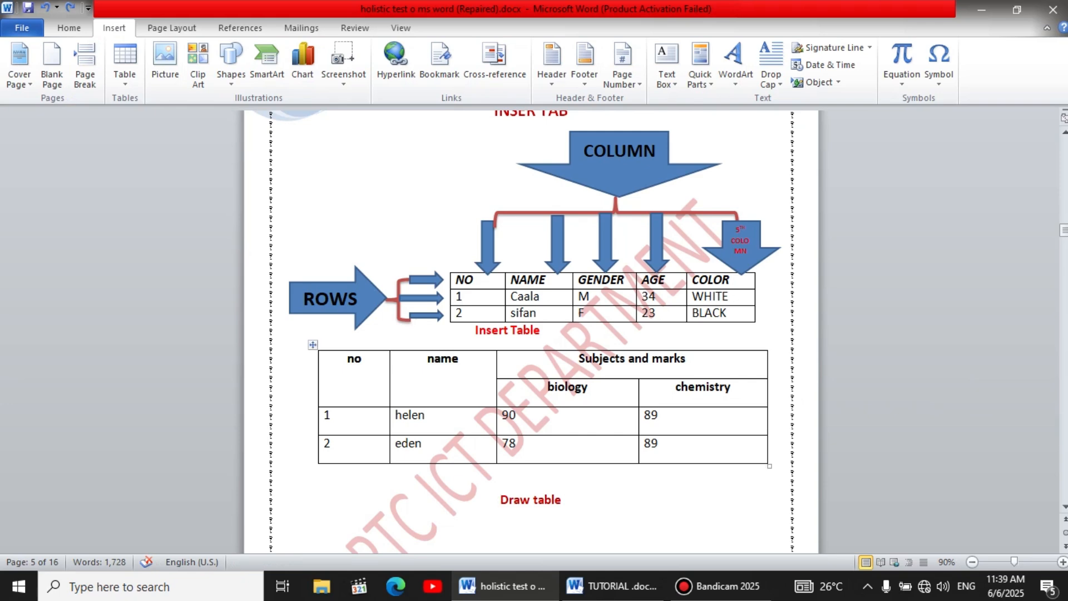
key("alt+Tab")
left_click(291, 373)
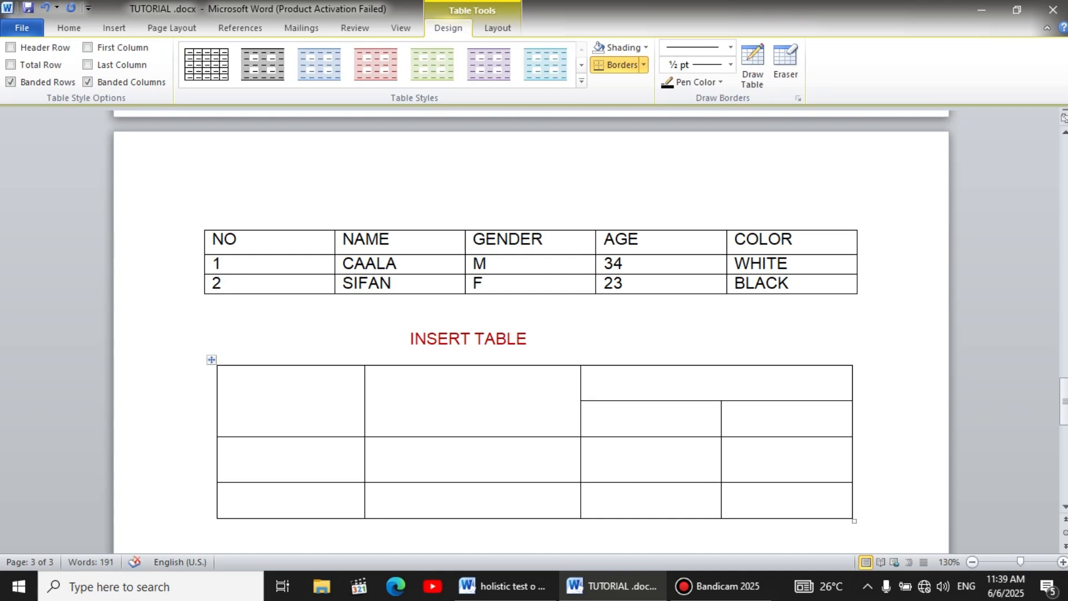
type("NO")
key("Tab")
type("NAME")
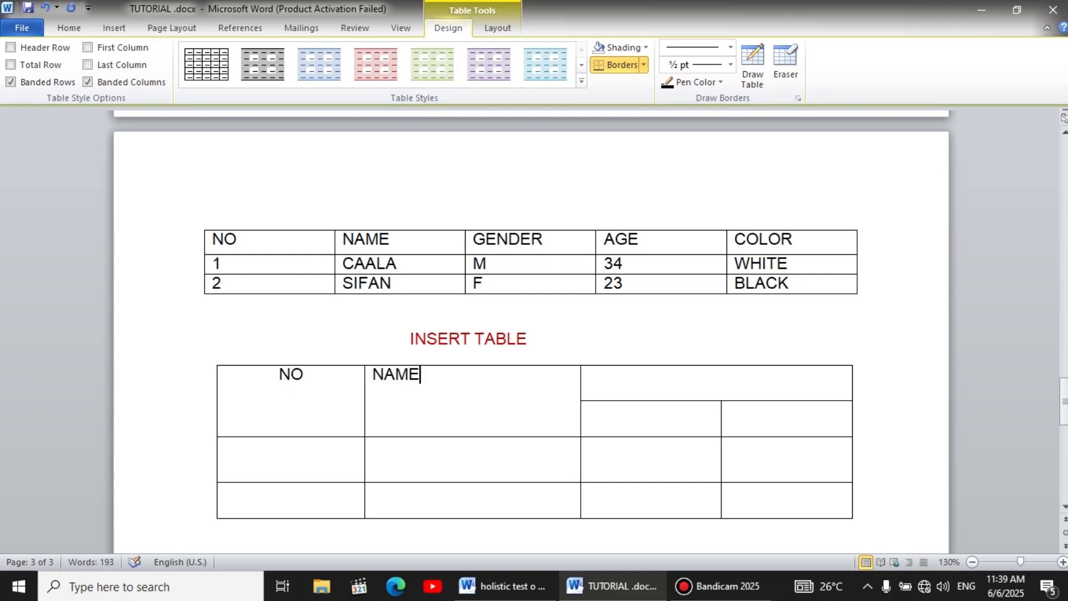
key("Tab")
type("SUBJECT")
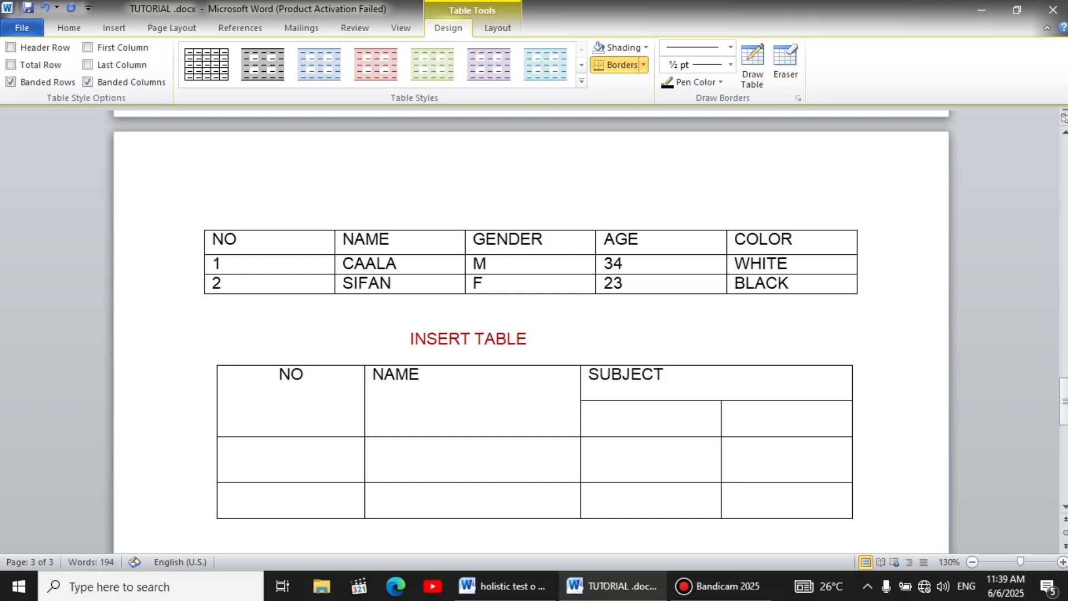
type(" AND MA")
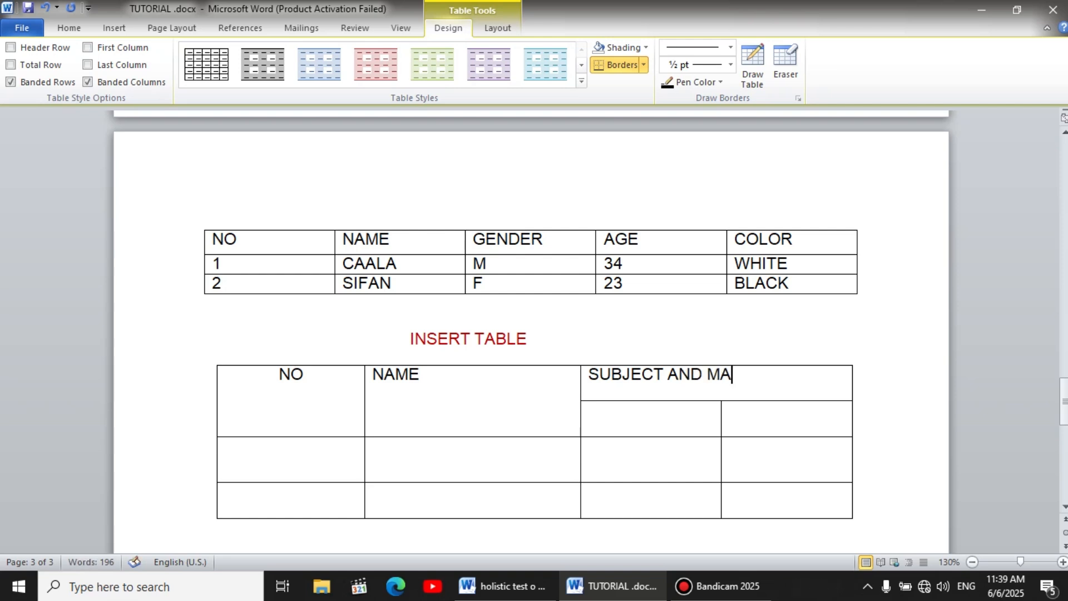
type("RKS")
Enter the subheadings BIOLOGY and CHEMISTRY in the two cells under SUBJECT AND MARKS
left_click(601, 411)
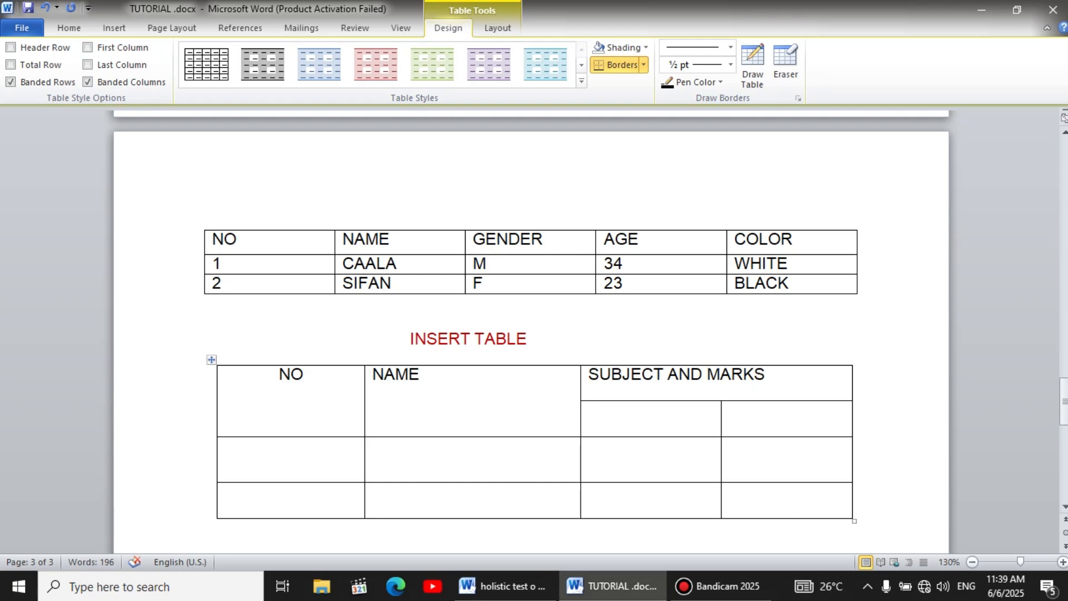
left_click(502, 586)
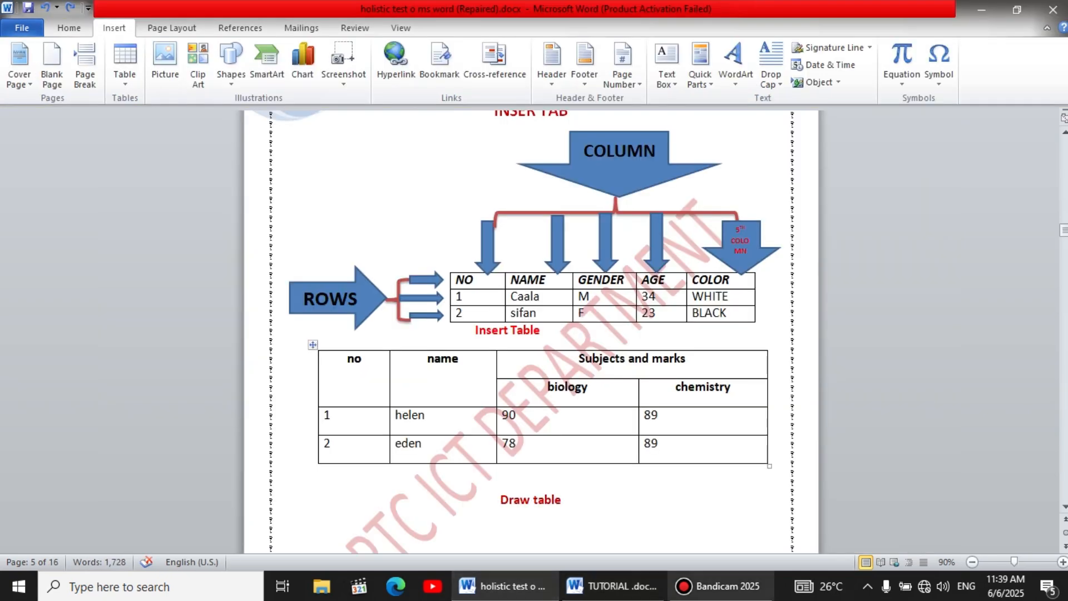
left_click(613, 586)
type("B")
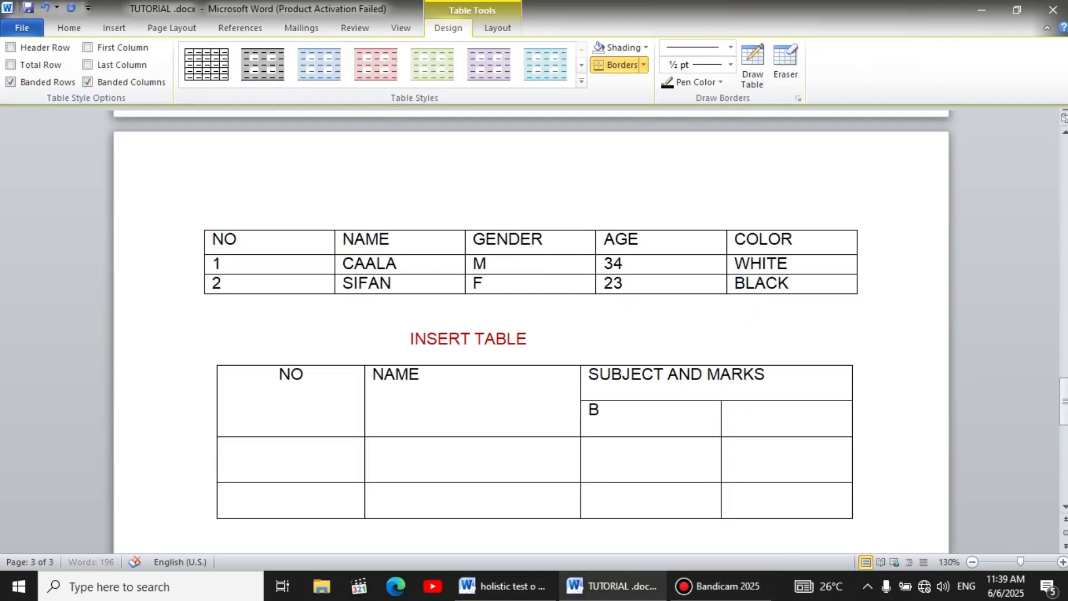
type("IOLOGY")
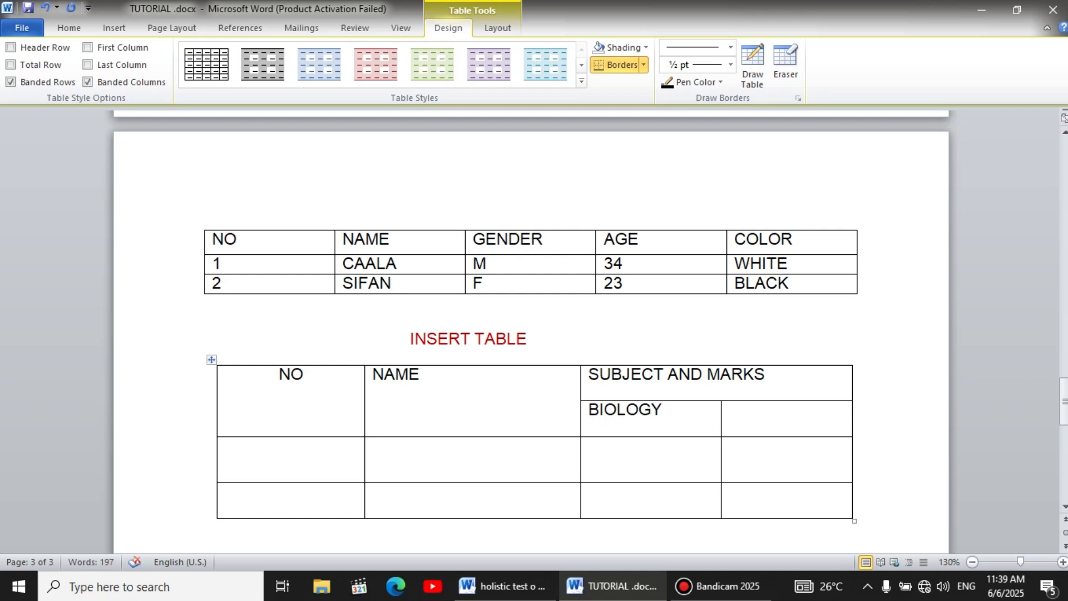
left_click(729, 410)
type("CHE")
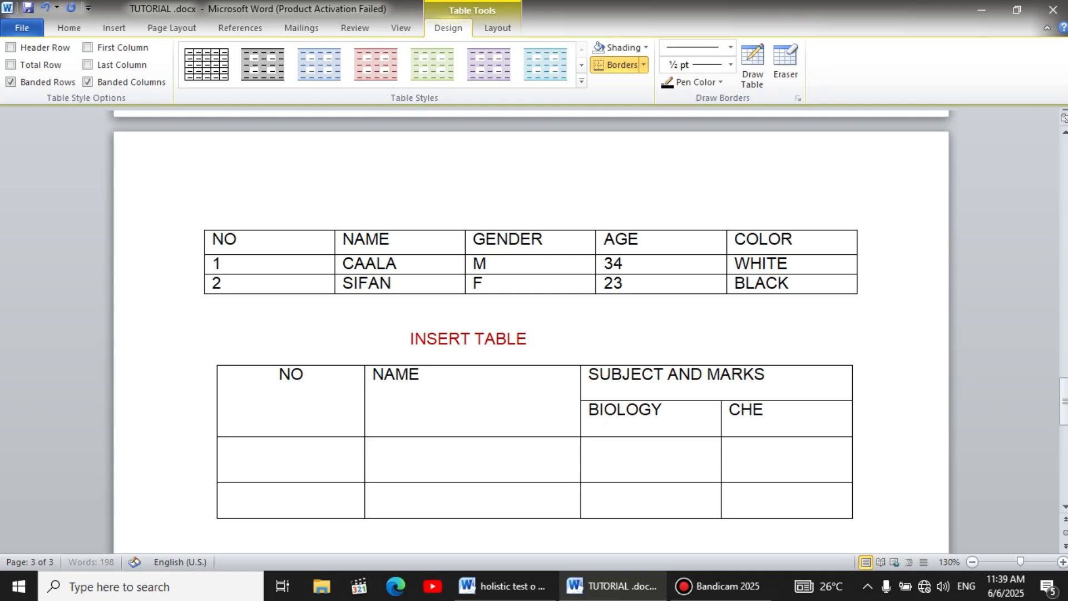
type("MISTRY")
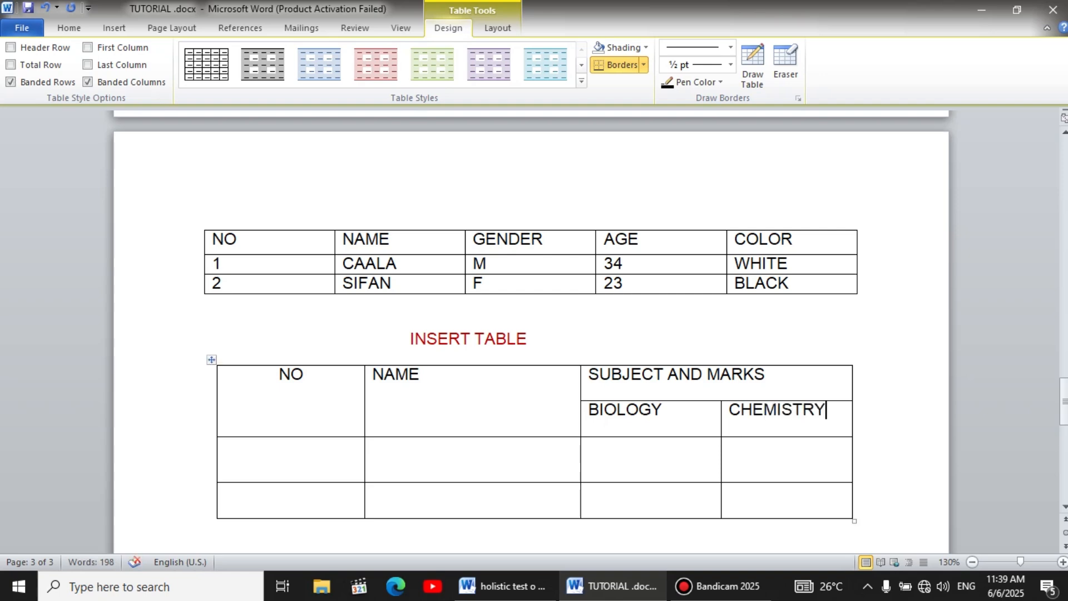
Number the two data rows 1 and 2 and fill in the students' names from the reference document's table
left_click(502, 585)
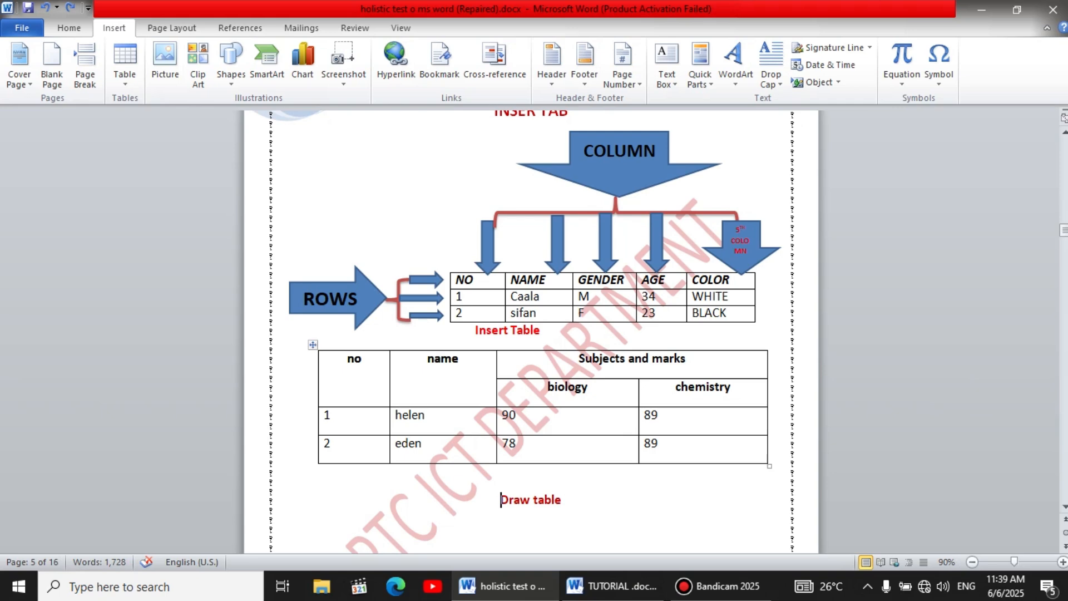
left_click(612, 586)
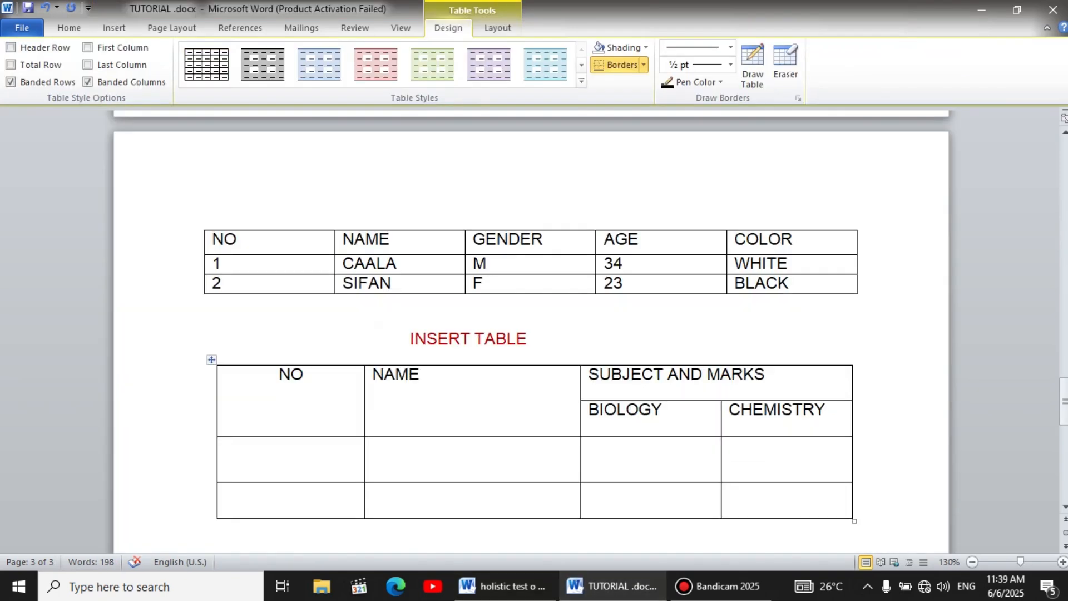
type("1")
key("Down")
type("2")
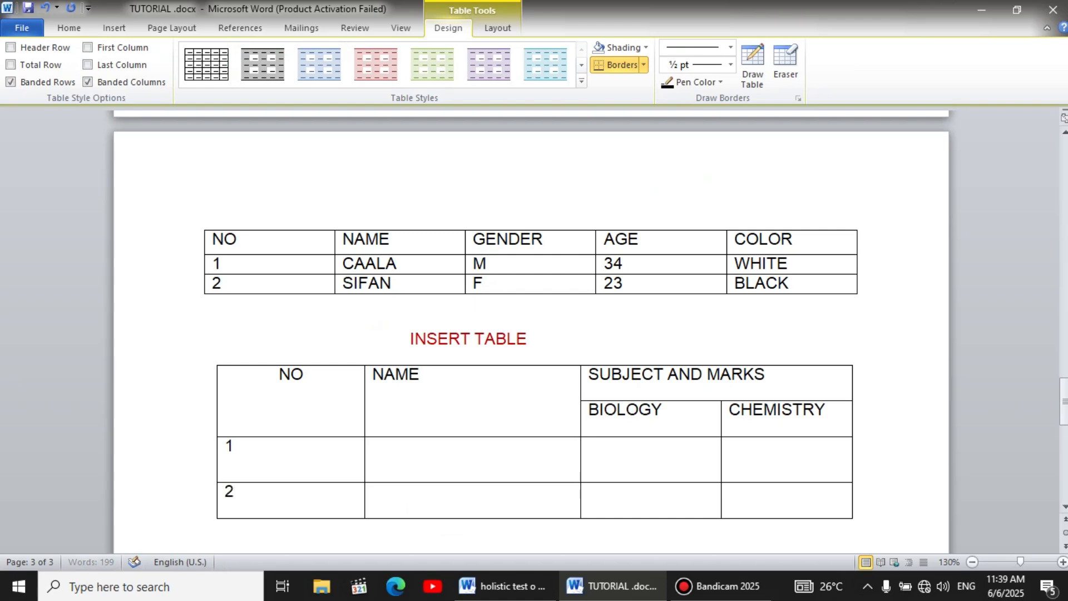
key("Right")
key("Up")
type("HELEN")
key("Down")
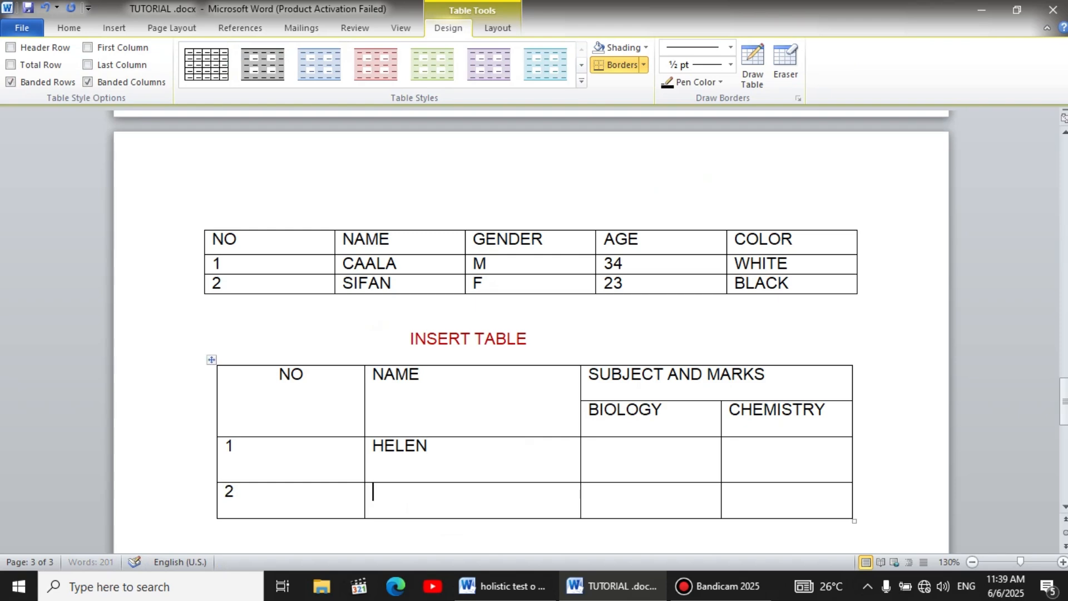
type("EDEN")
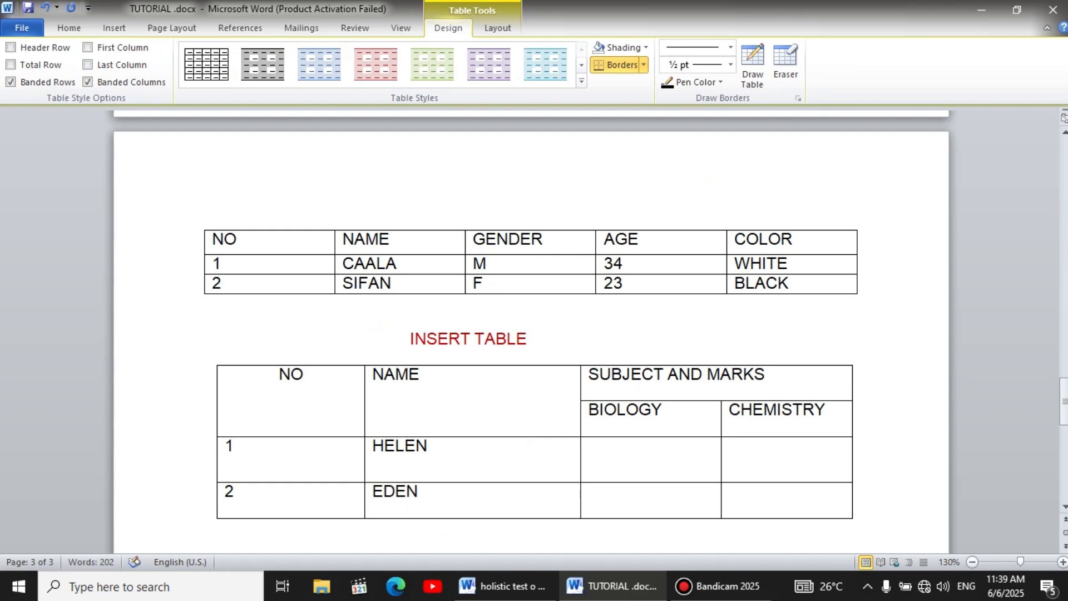
Enter the marks: 89 in both BIOLOGY cells, and 89 and 90 for the first and second students under CHEMISTRY
left_click(594, 447)
type("89")
key("Down")
type("89")
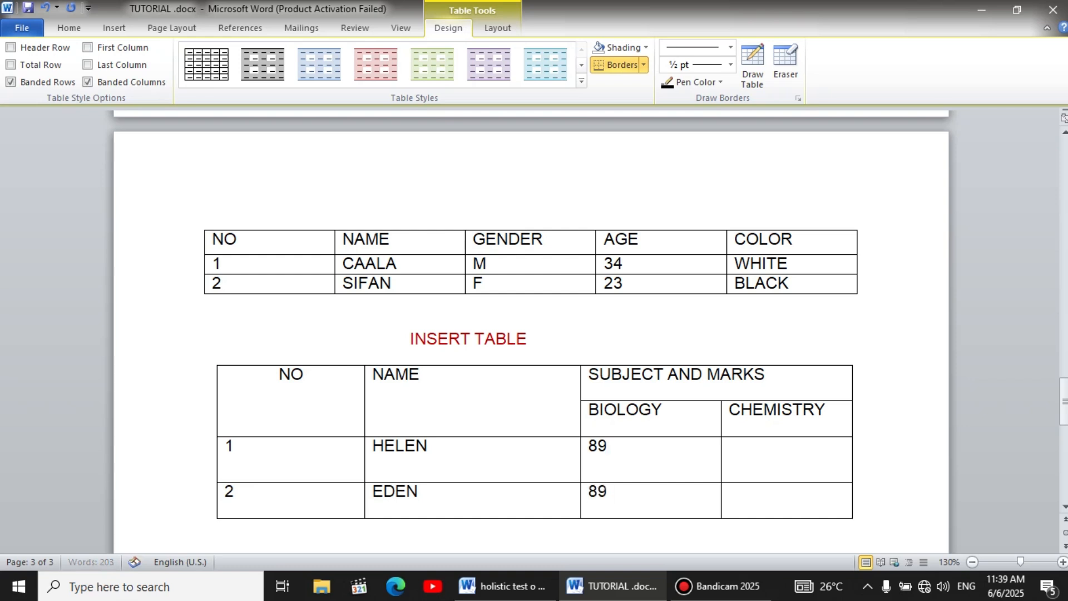
left_click(730, 492)
type("90")
left_click(729, 446)
type("89")
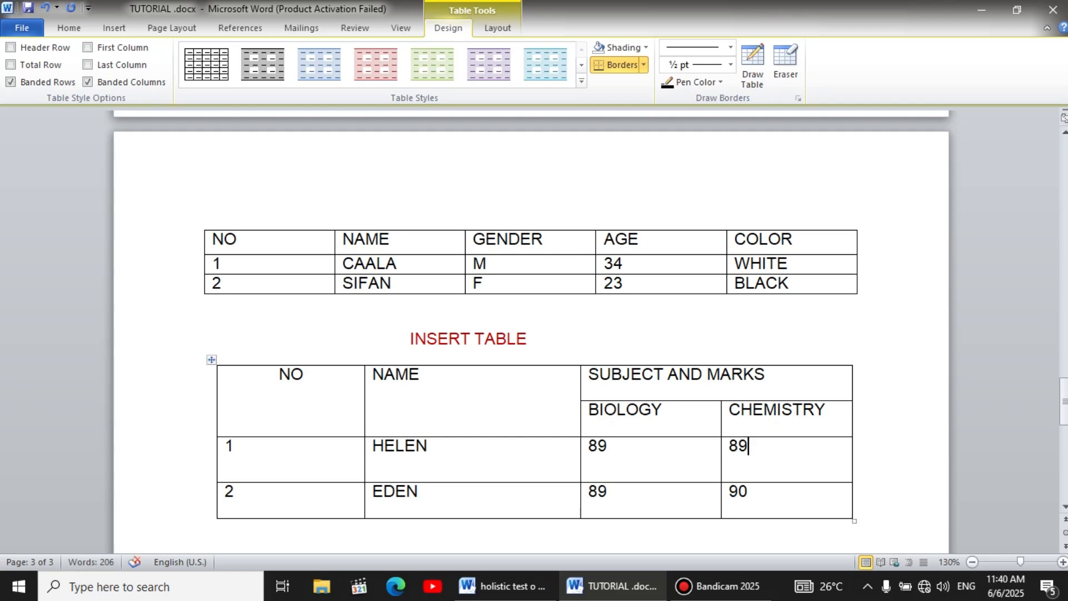
Add the caption DRAW TABLE below the drawn table and format it centered, bold and dark red
scroll(532, 356, "down", 2)
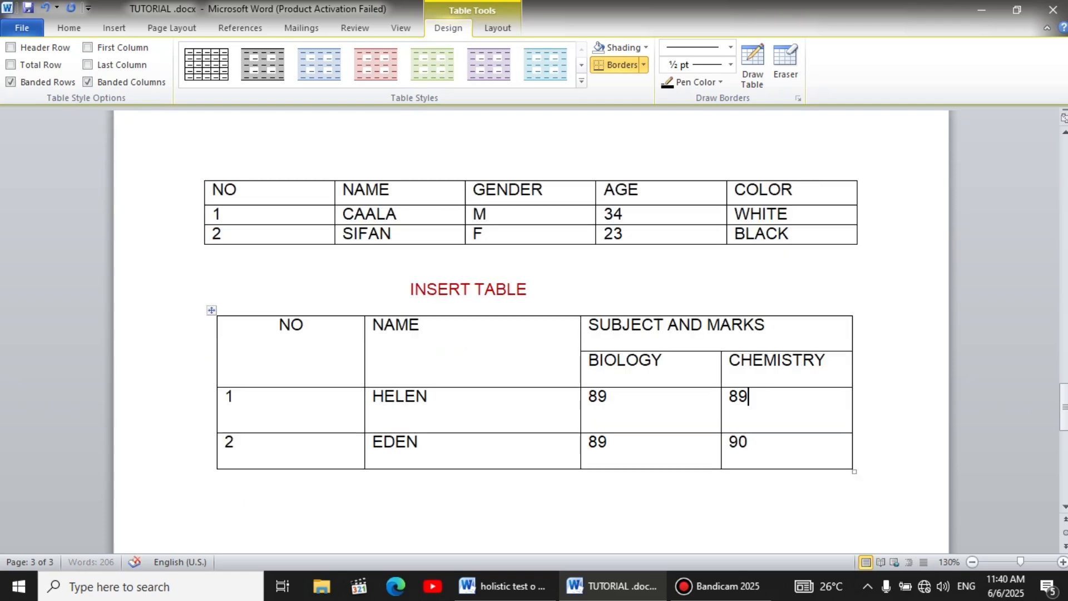
left_click(213, 429)
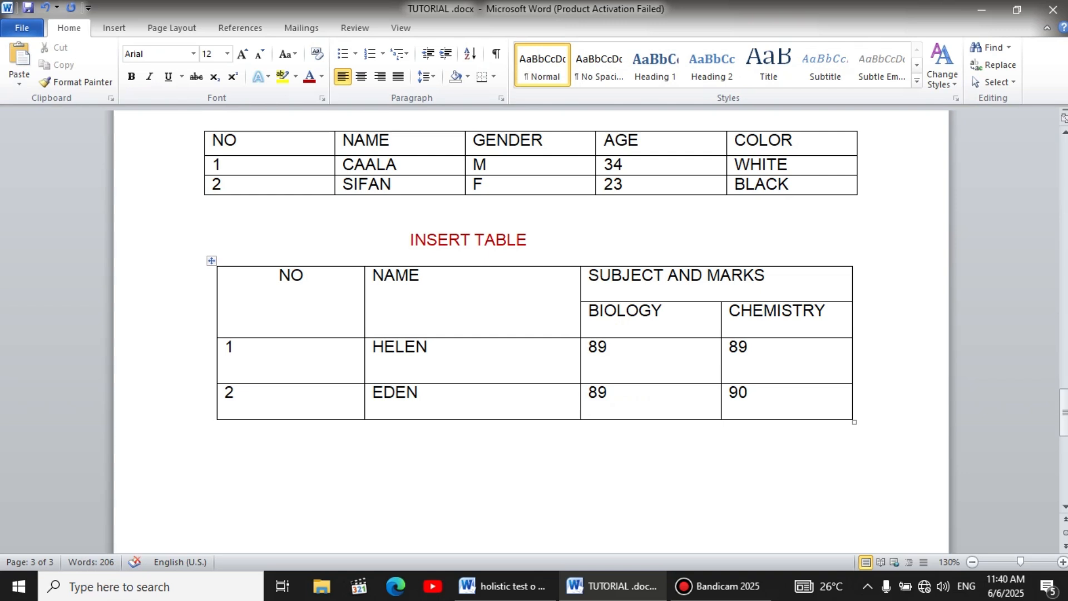
type("DRAW ")
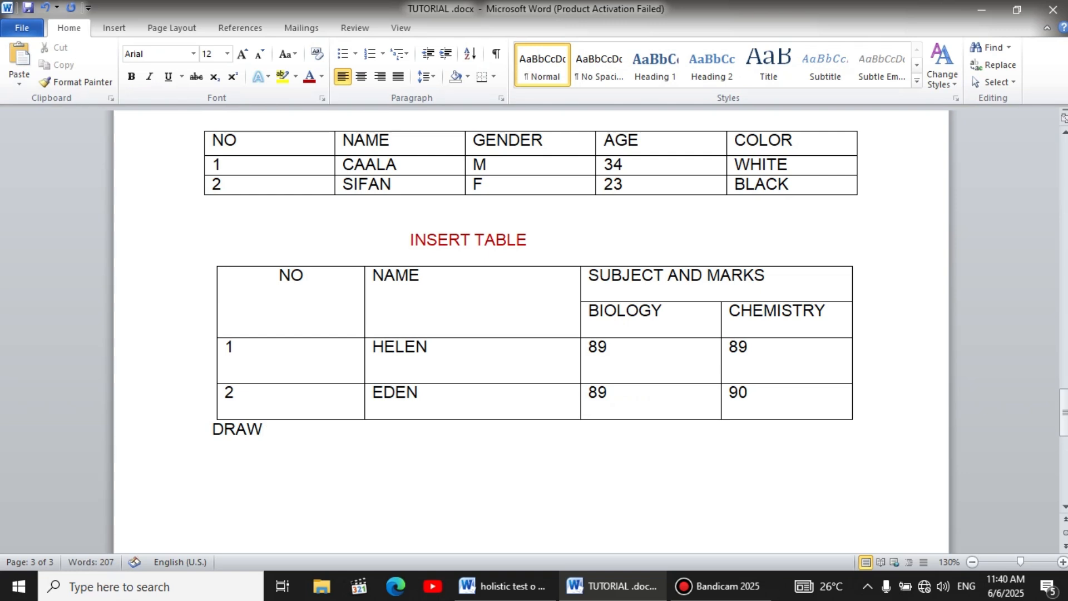
type("TABLE")
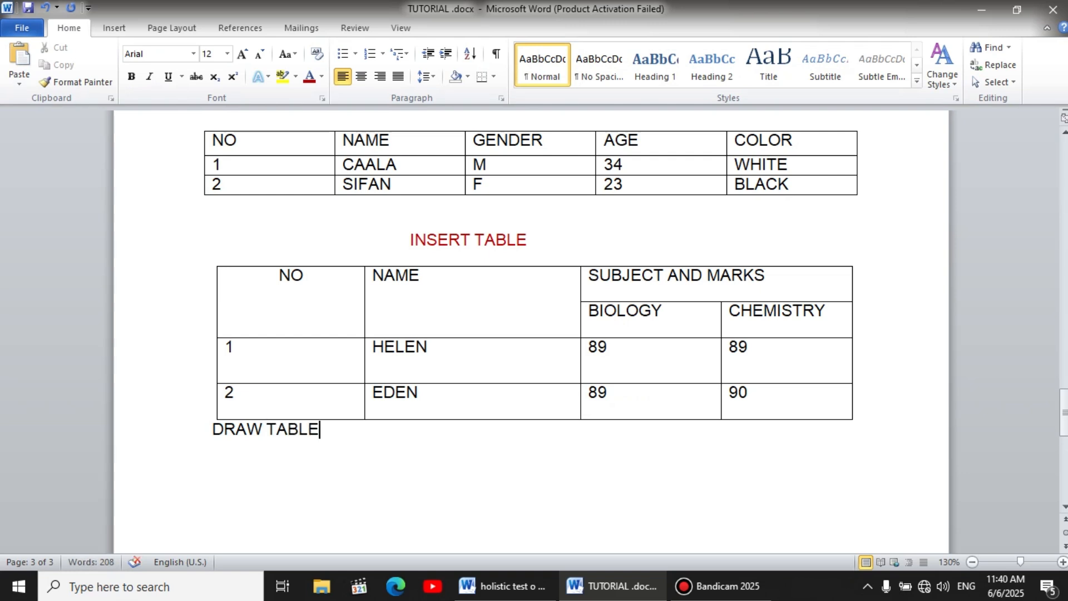
left_click(213, 429)
left_click(361, 76)
left_click_drag(587, 431, 476, 431)
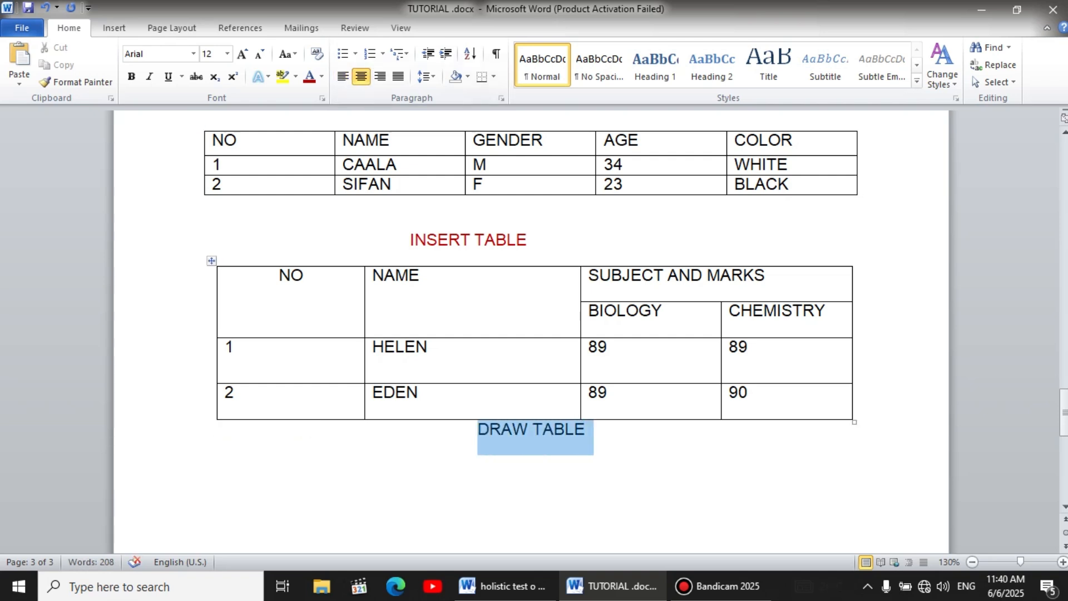
left_click(470, 403)
left_click(475, 431)
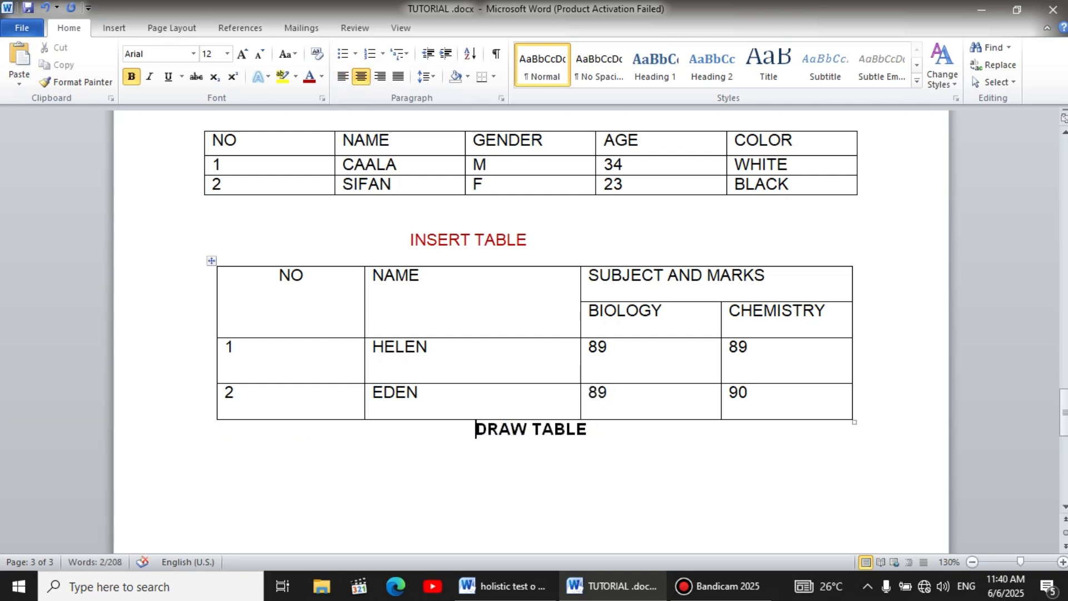
left_click_drag(588, 431, 476, 431)
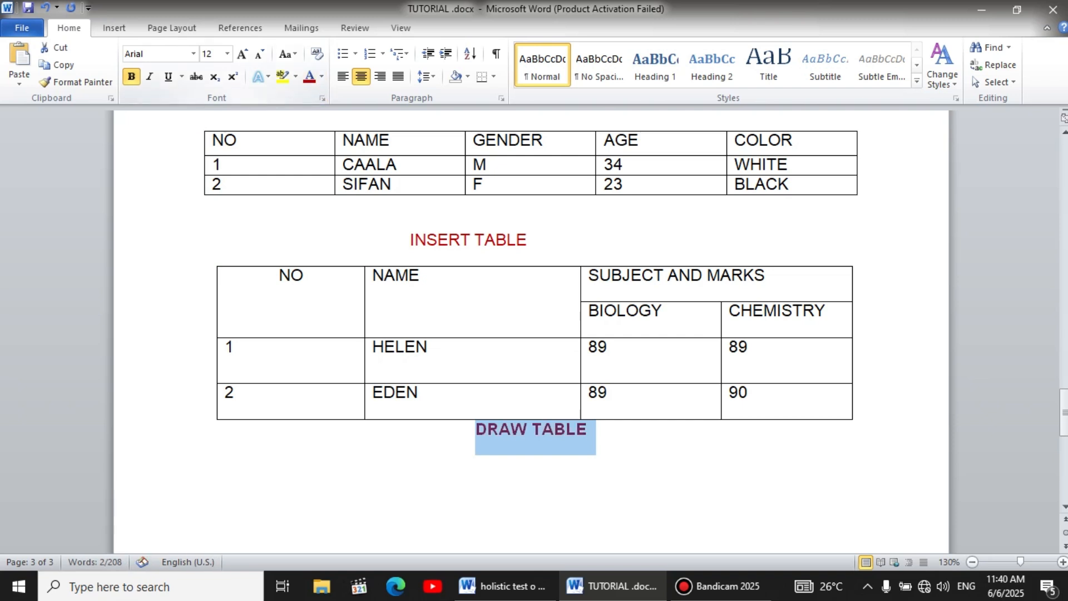
Center all the text in the drawn subject-and-marks table and make it bold
left_click(510, 429)
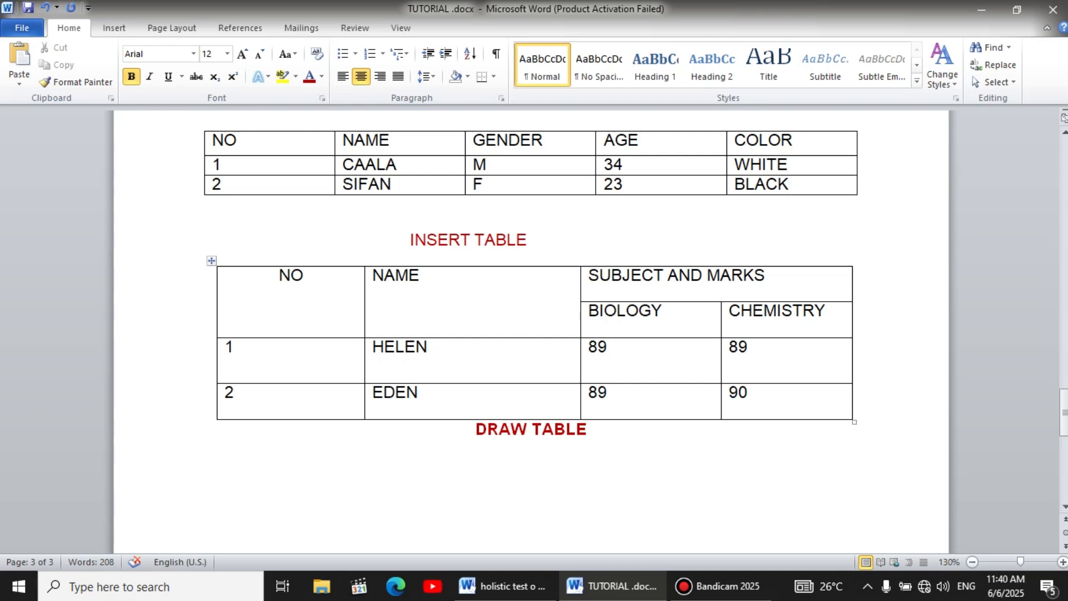
left_click_drag(747, 392, 278, 278)
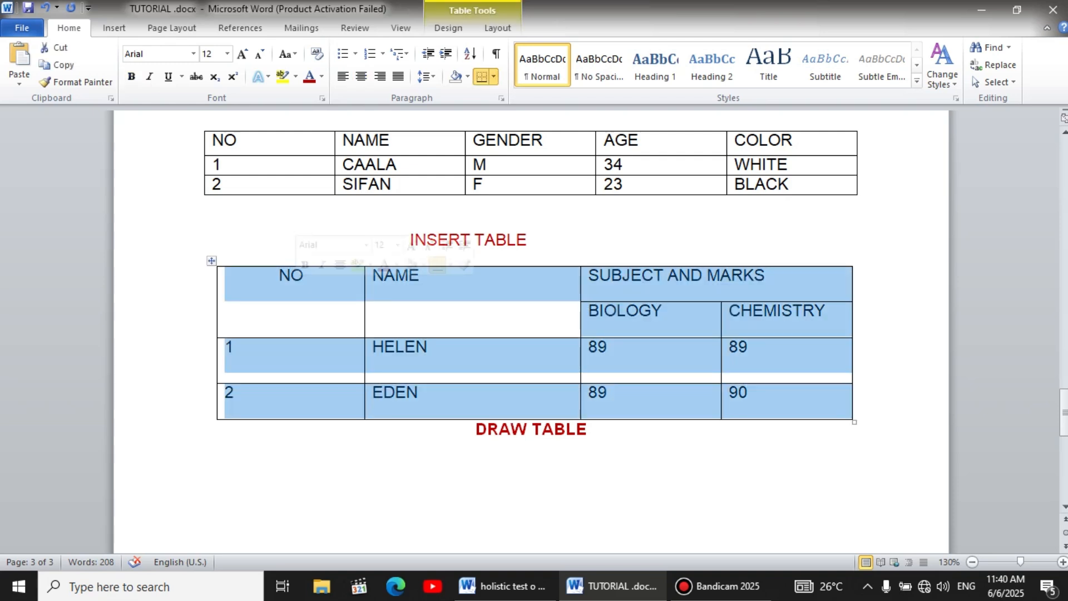
left_click(361, 77)
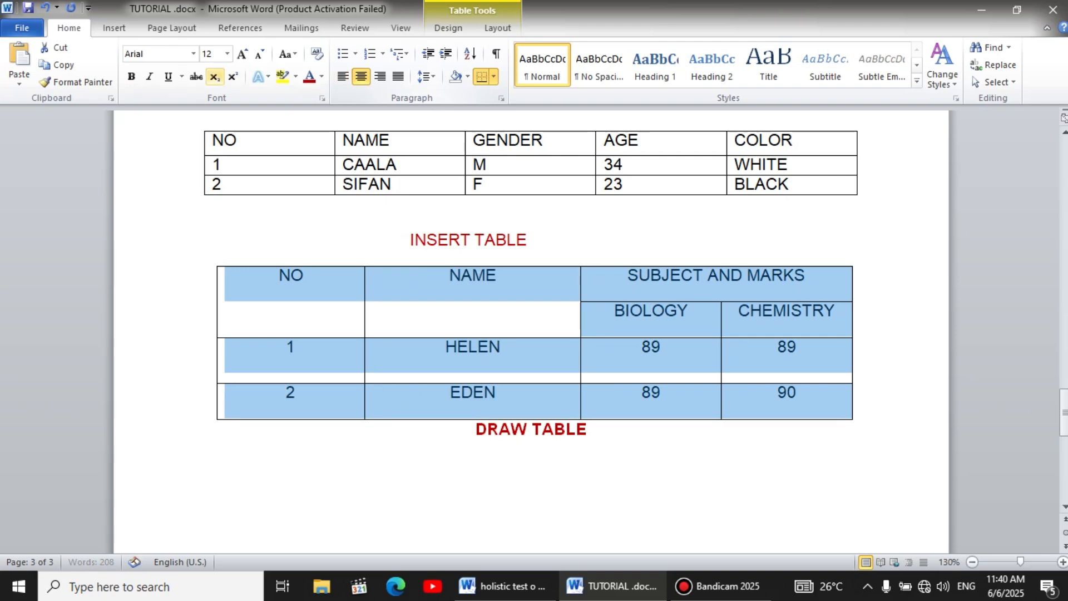
left_click(131, 76)
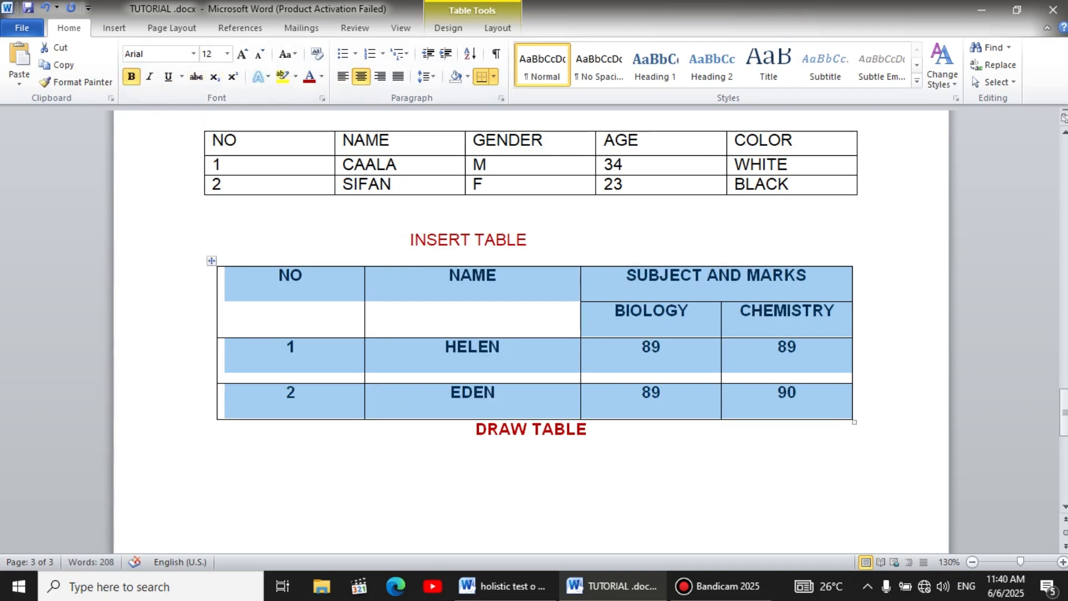
left_click(498, 276)
Format the header row of the first table, NO to COLOR, as centered, bold and dark red, and save the document
scroll(531, 328, "up", 3)
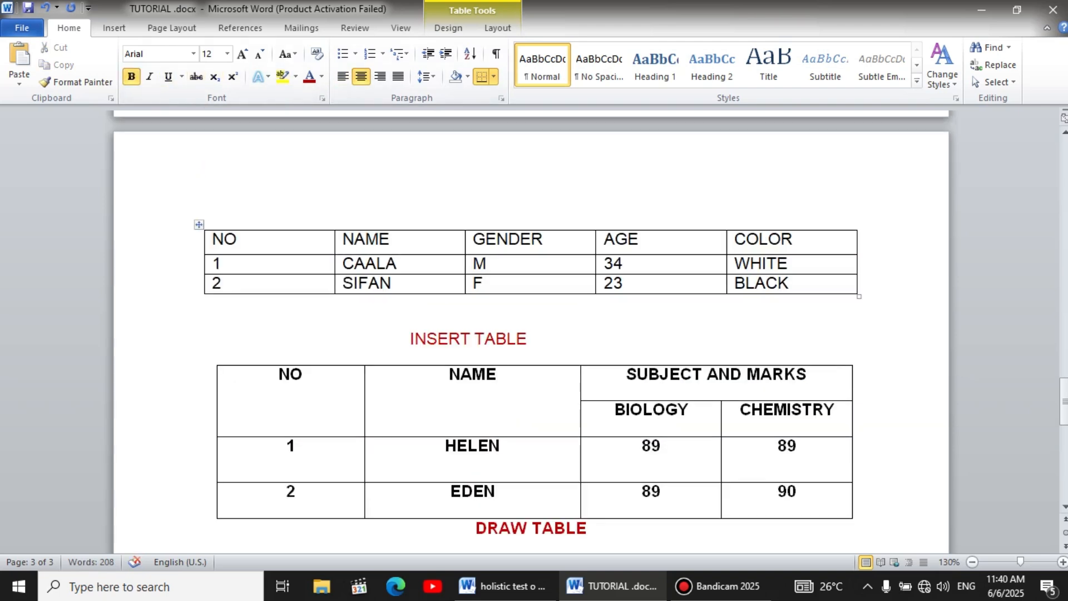
left_click(208, 239)
left_click(224, 240)
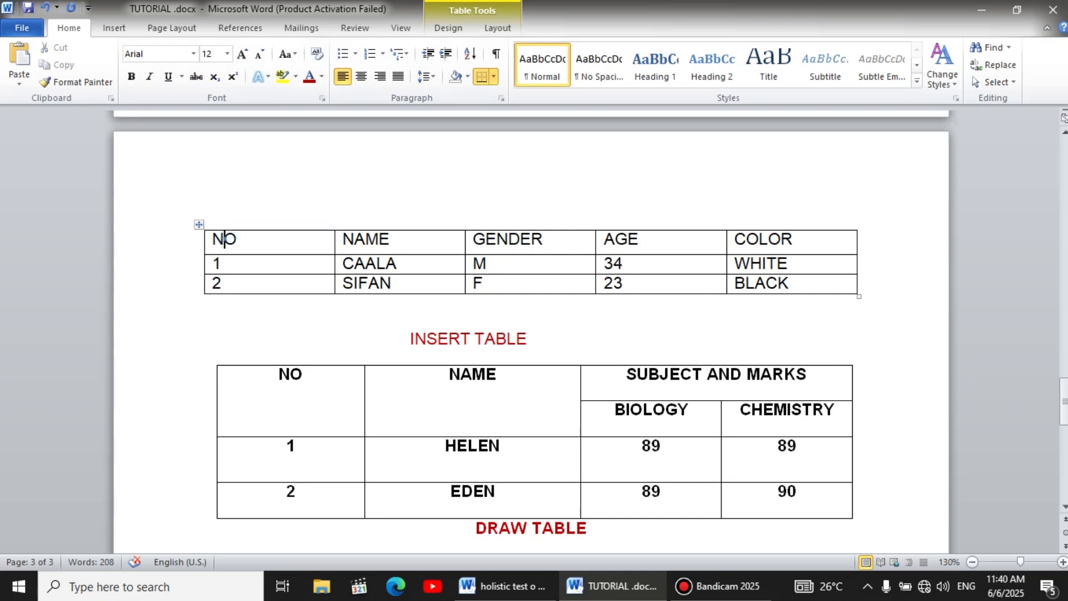
left_click(214, 240)
left_click_drag(214, 240, 806, 239)
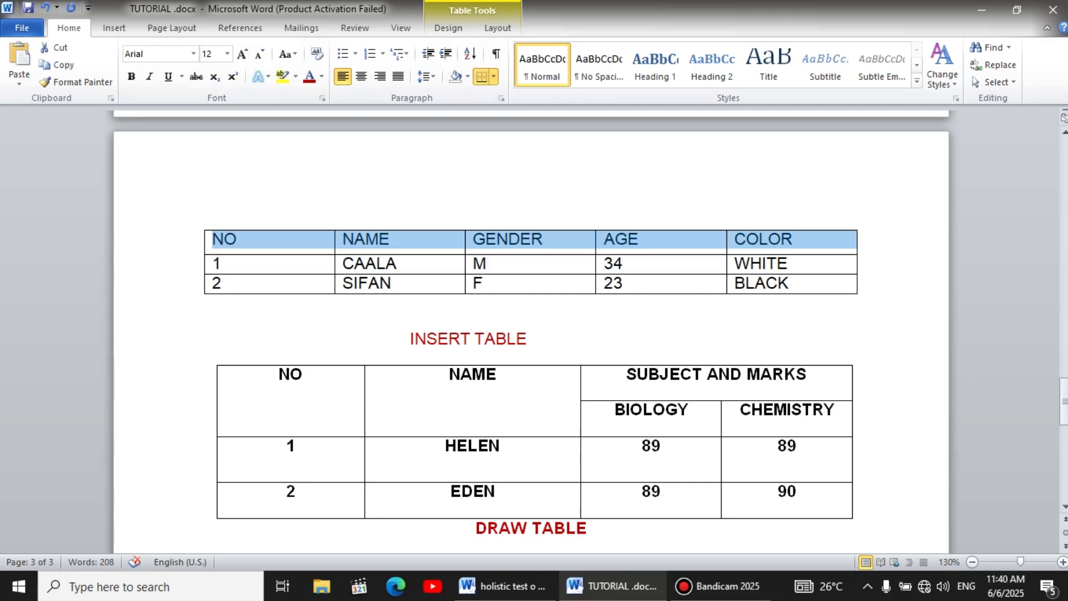
left_click(360, 76)
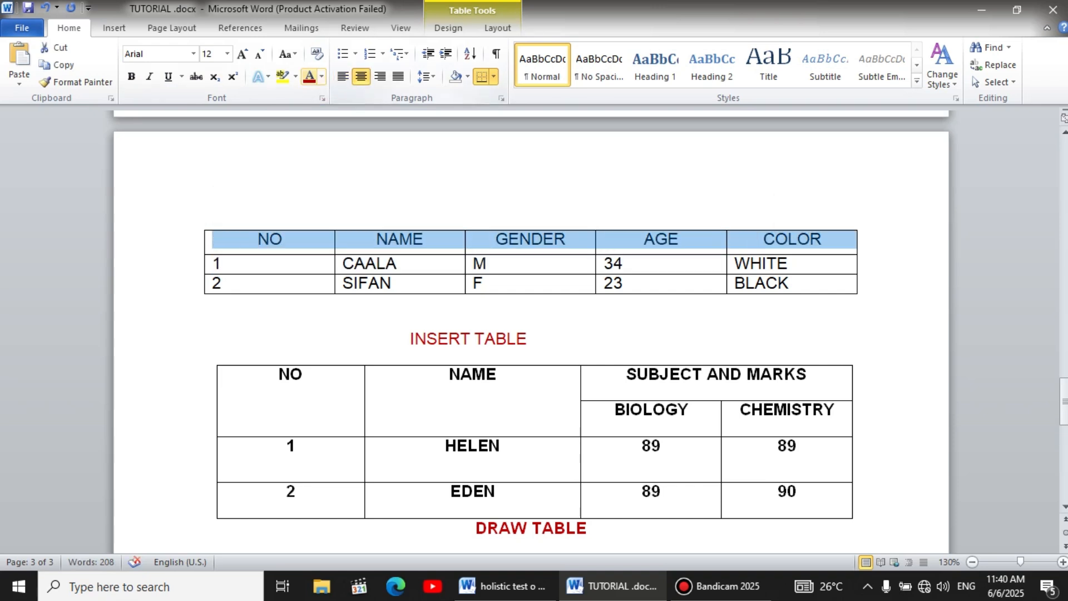
left_click(131, 76)
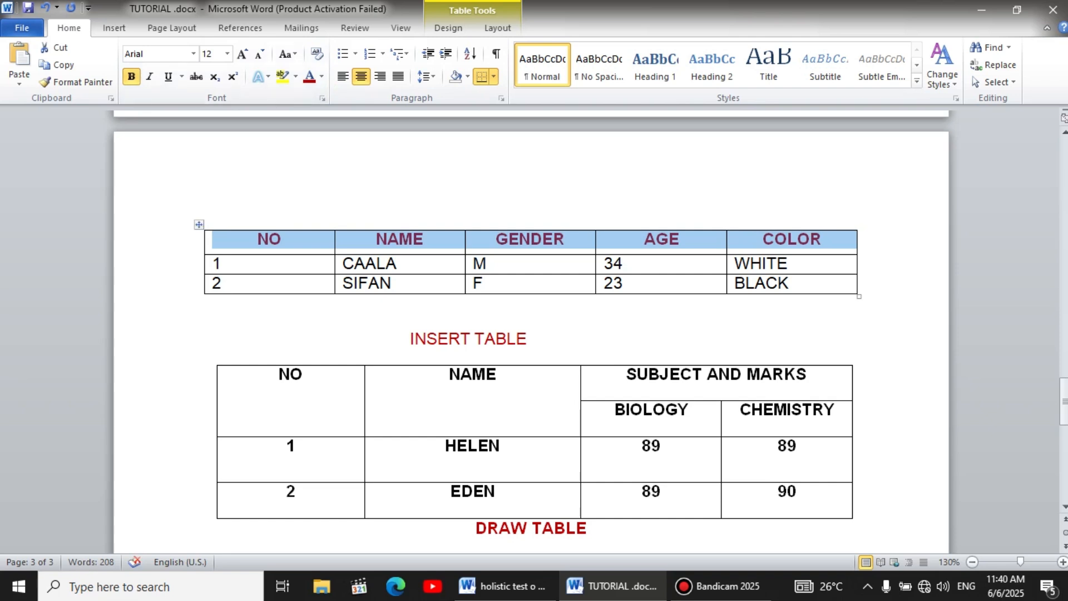
left_click(214, 303)
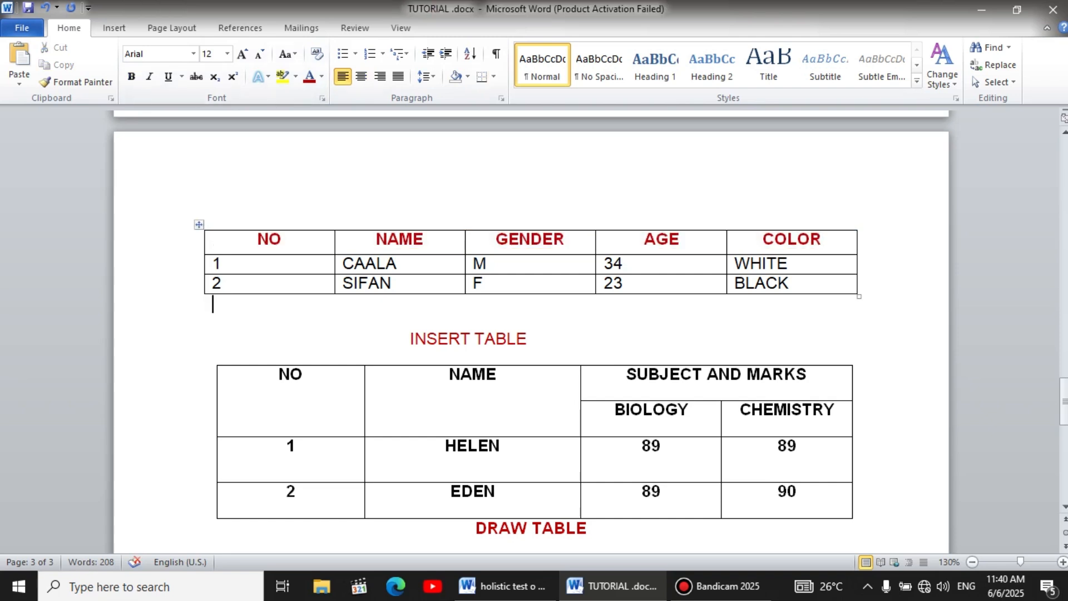
left_click(28, 8)
Check the clip art section of the reference document and add two new lines below the DRAW TABLE caption in TUTORIAL.docx
scroll(531, 334, "down", 3)
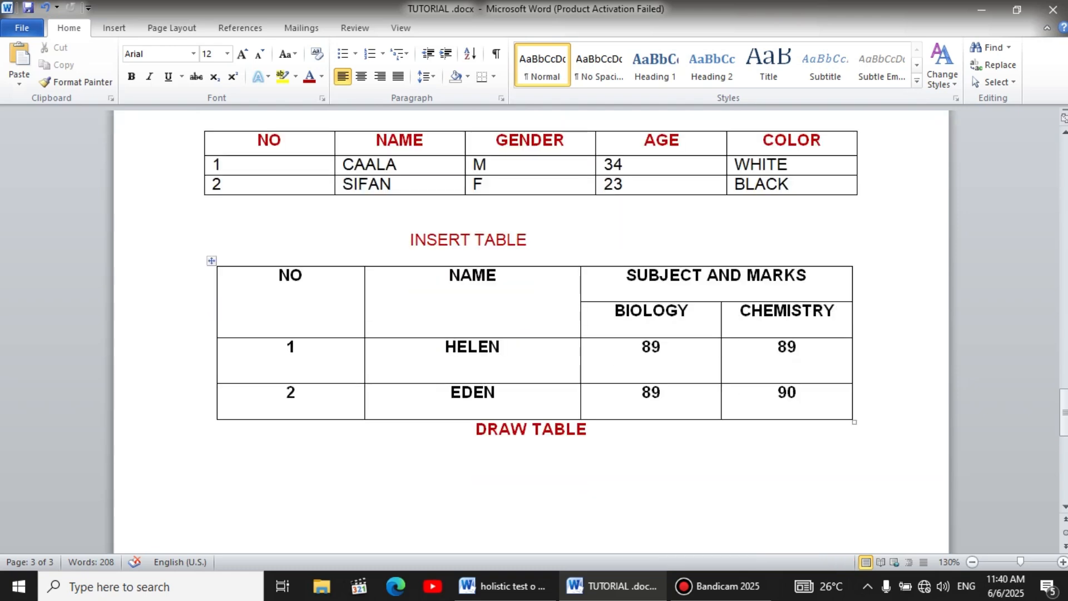
left_click(502, 586)
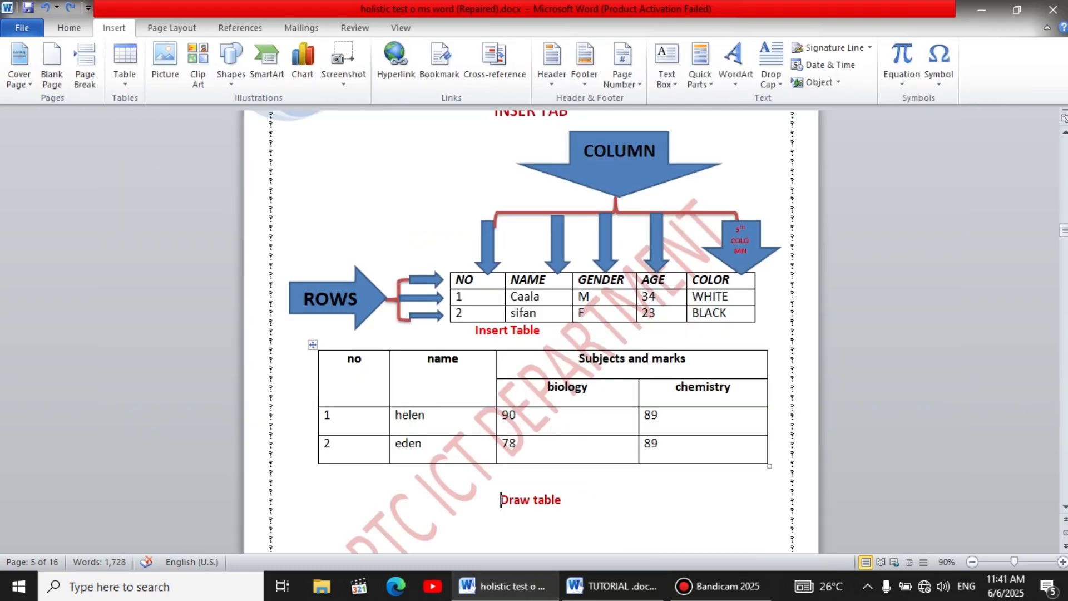
scroll(531, 333, "down", 3)
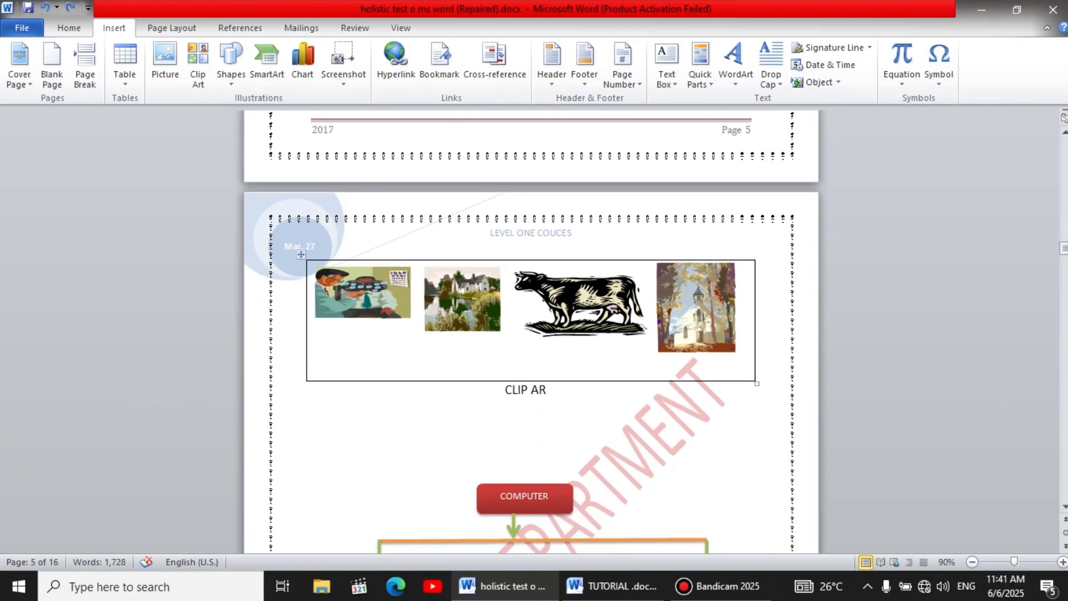
left_click(612, 587)
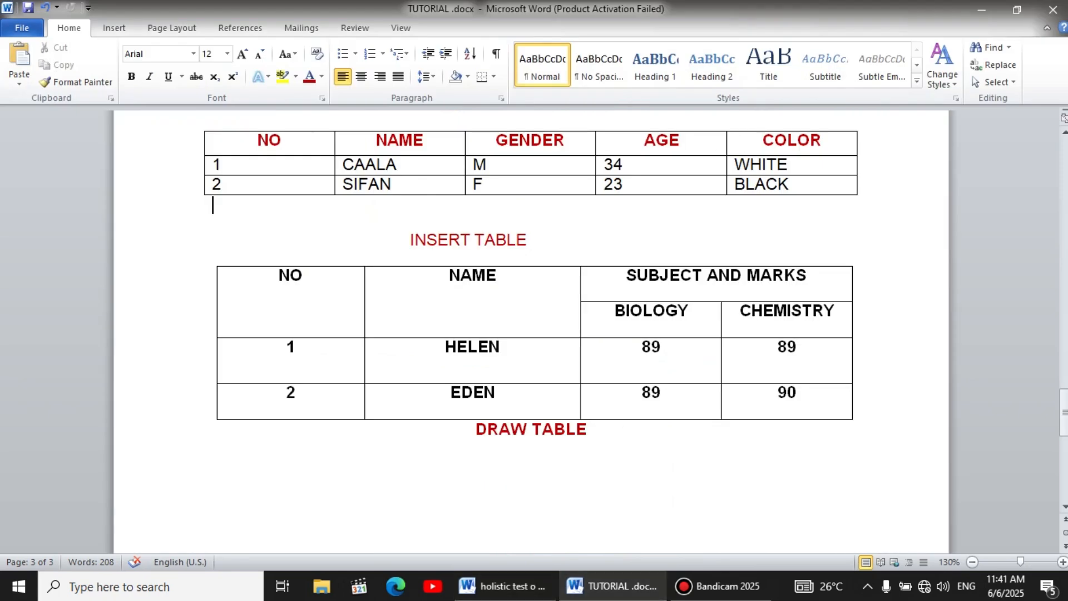
scroll(531, 334, "down", 3)
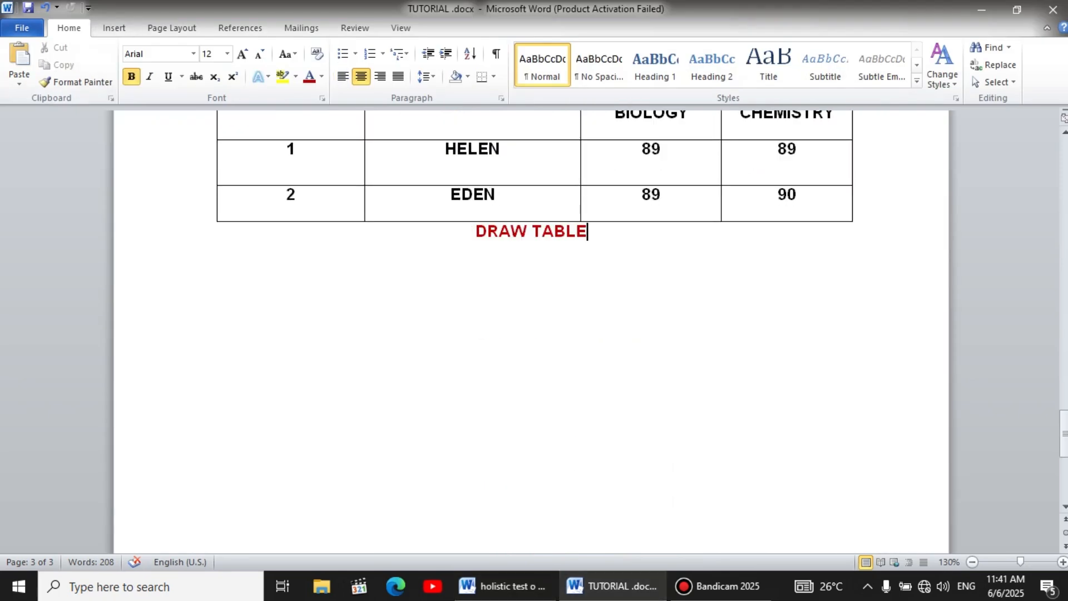
key("Return")
key("Return")
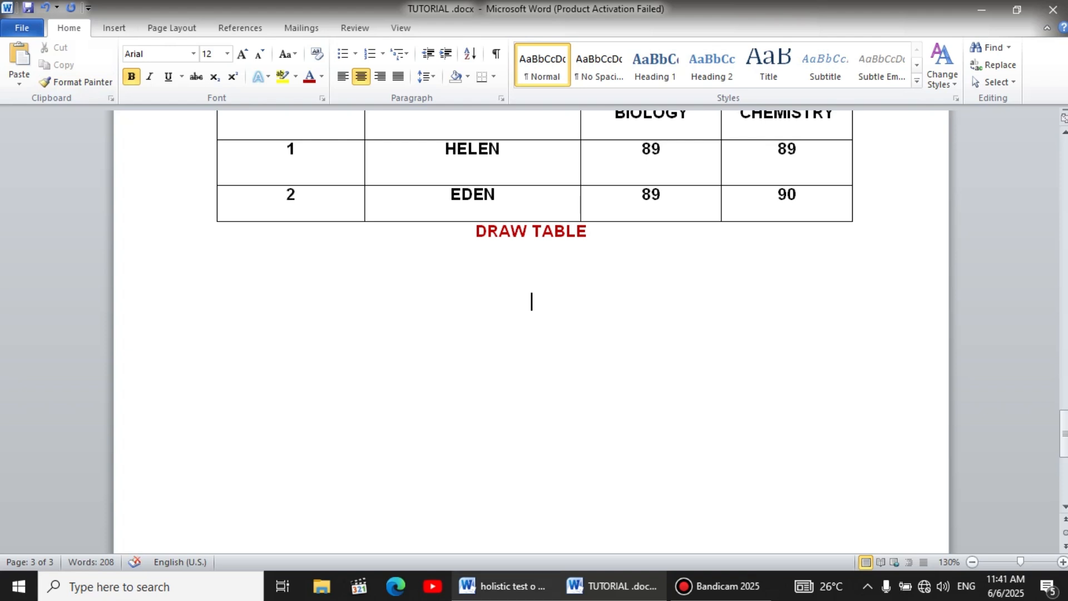
Insert a 1x1 table on the left-aligned line below the DRAW TABLE caption and stretch its row into a tall frame like the reference's
left_click(501, 585)
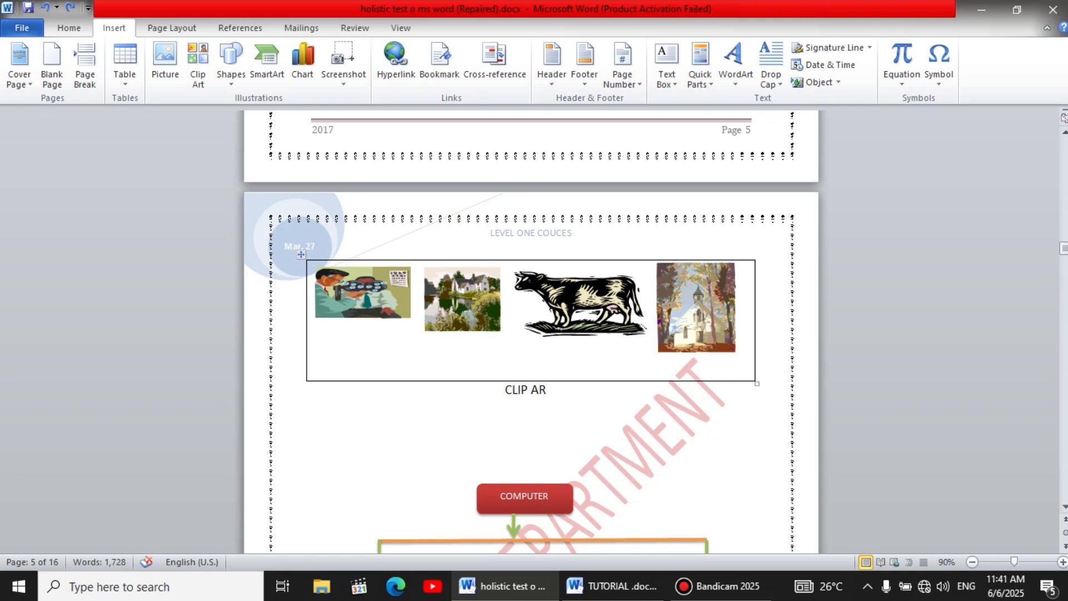
left_click(612, 586)
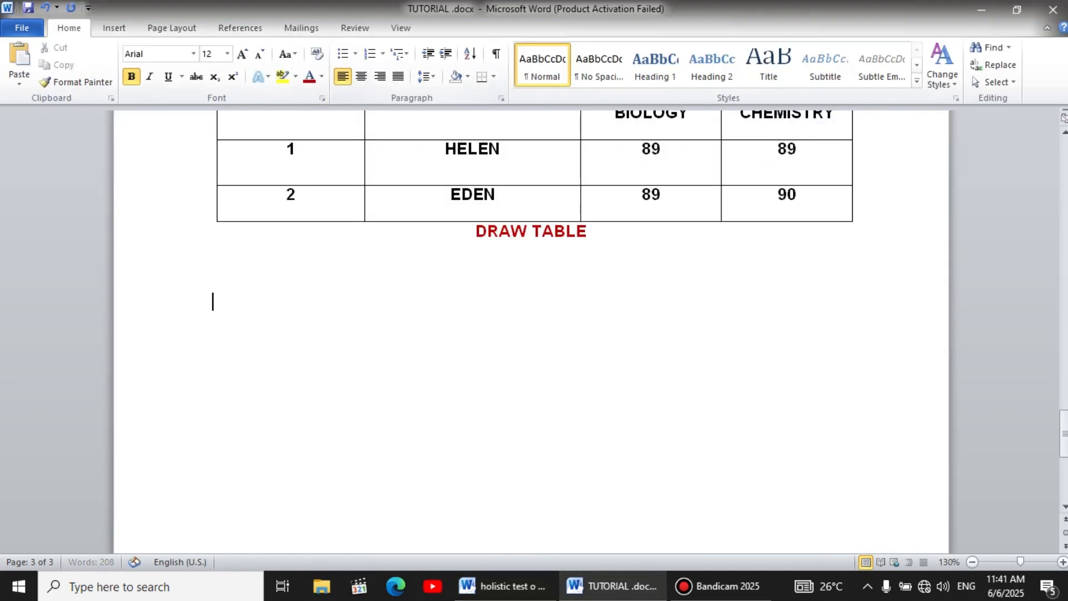
left_click(114, 28)
left_click(124, 64)
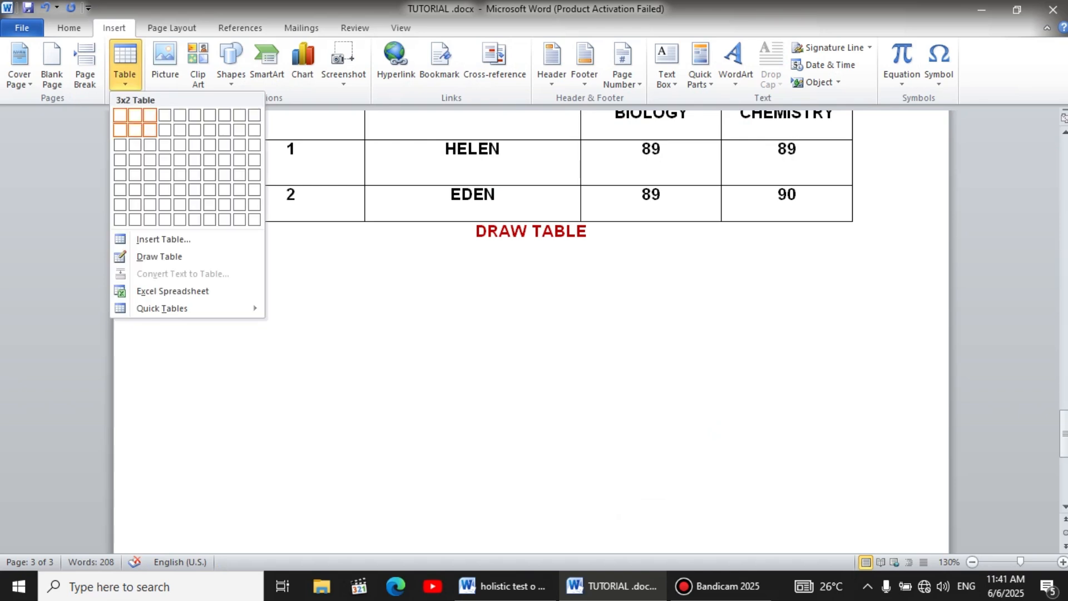
left_click(119, 116)
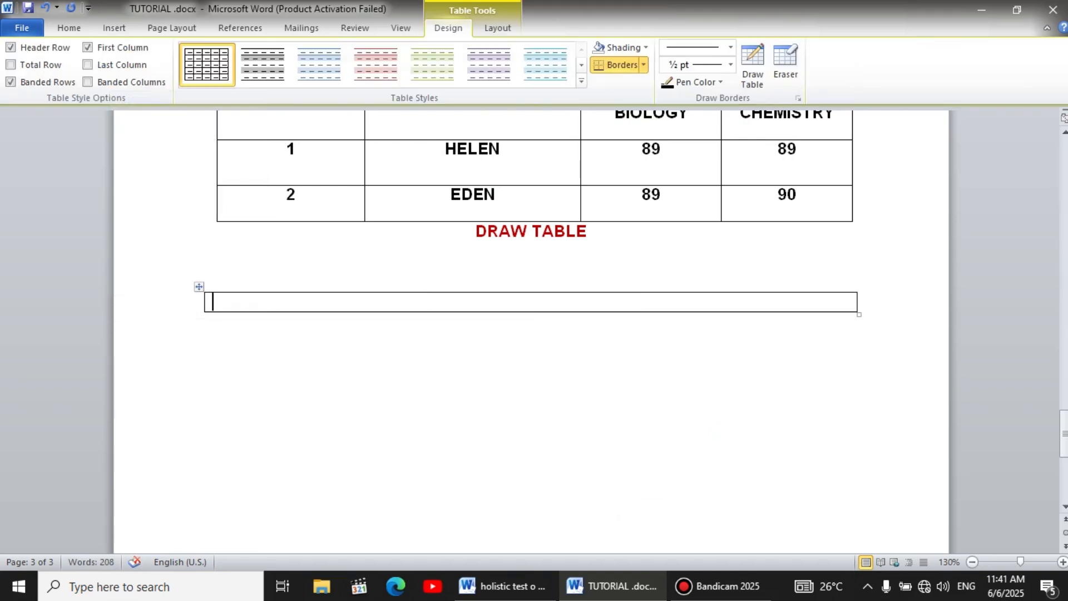
left_click_drag(334, 312, 334, 424)
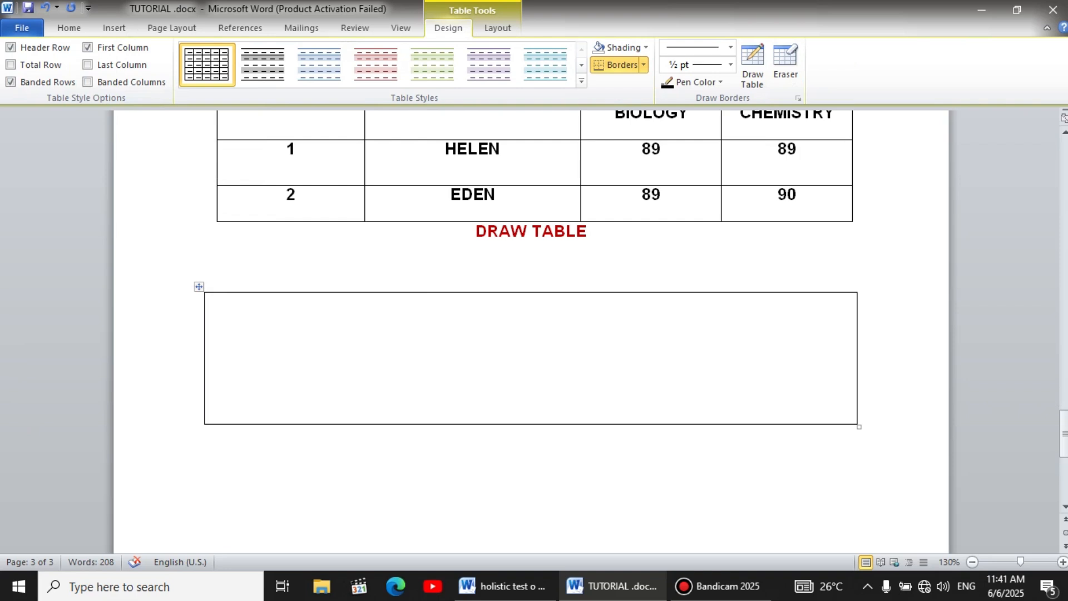
Review the reference document's clip art pictures and list all available clip art in TUTORIAL.docx with no search term
left_click(500, 585)
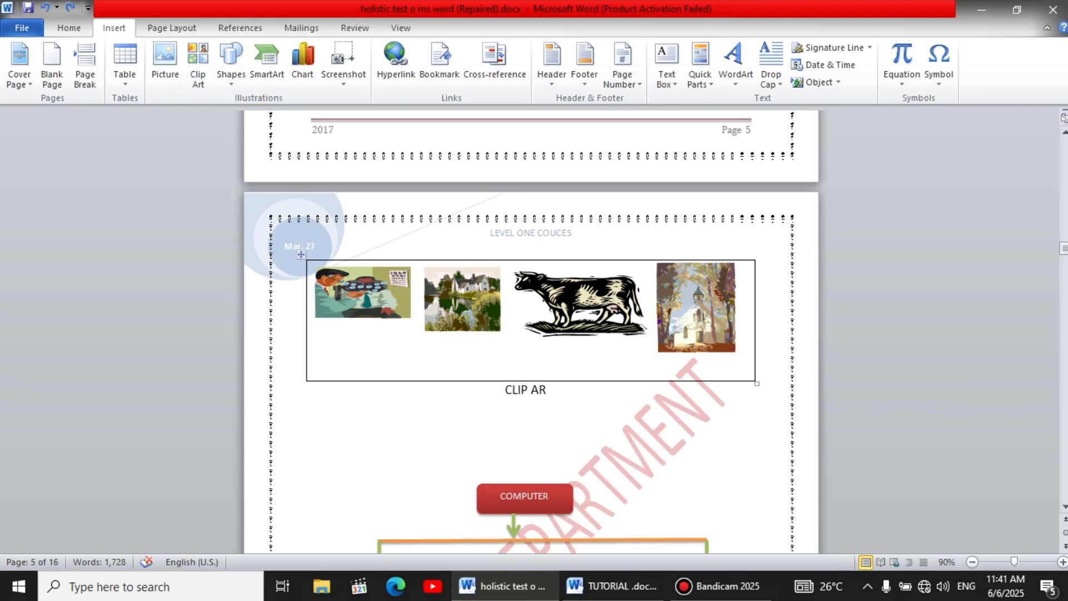
left_click(611, 585)
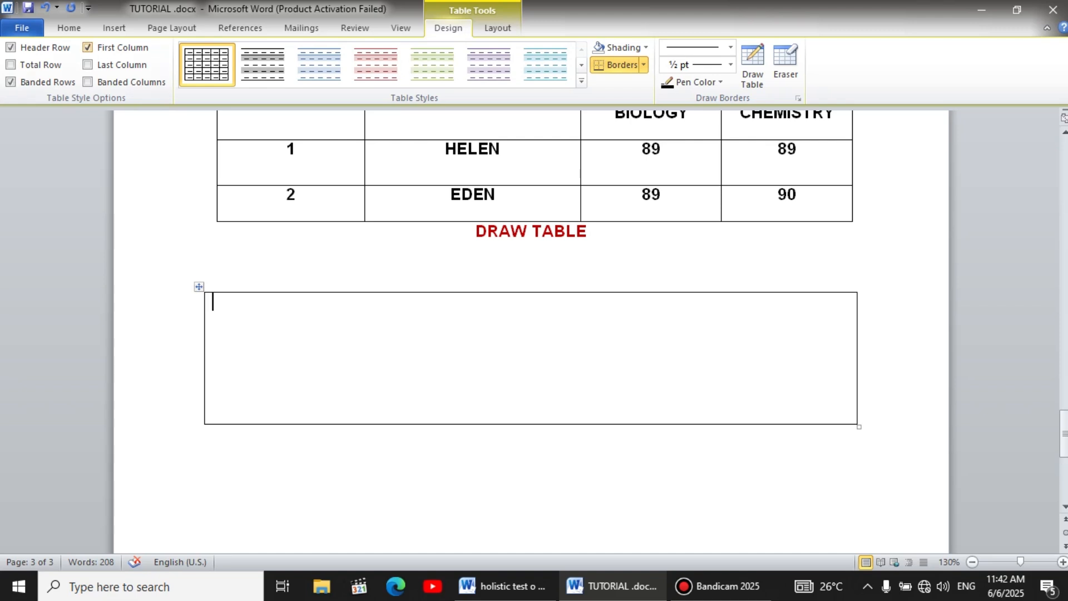
left_click(114, 28)
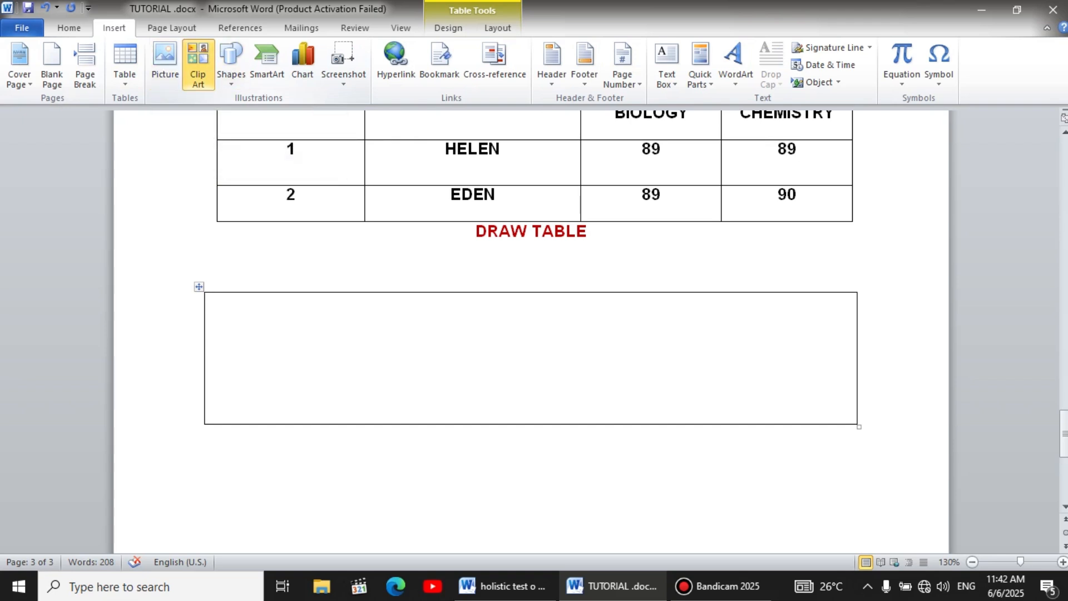
left_click(198, 66)
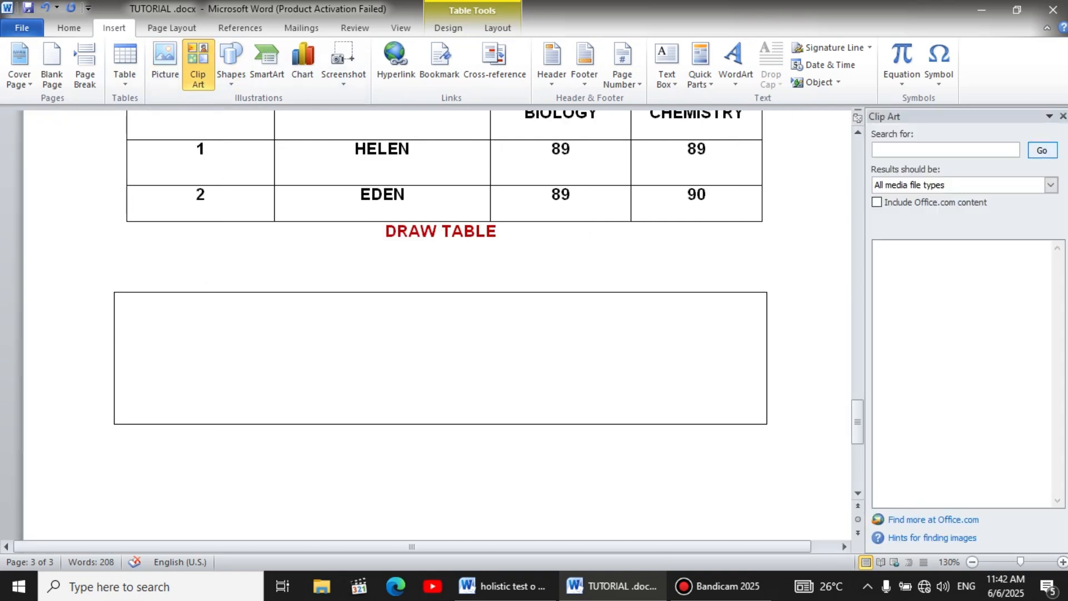
left_click(1041, 150)
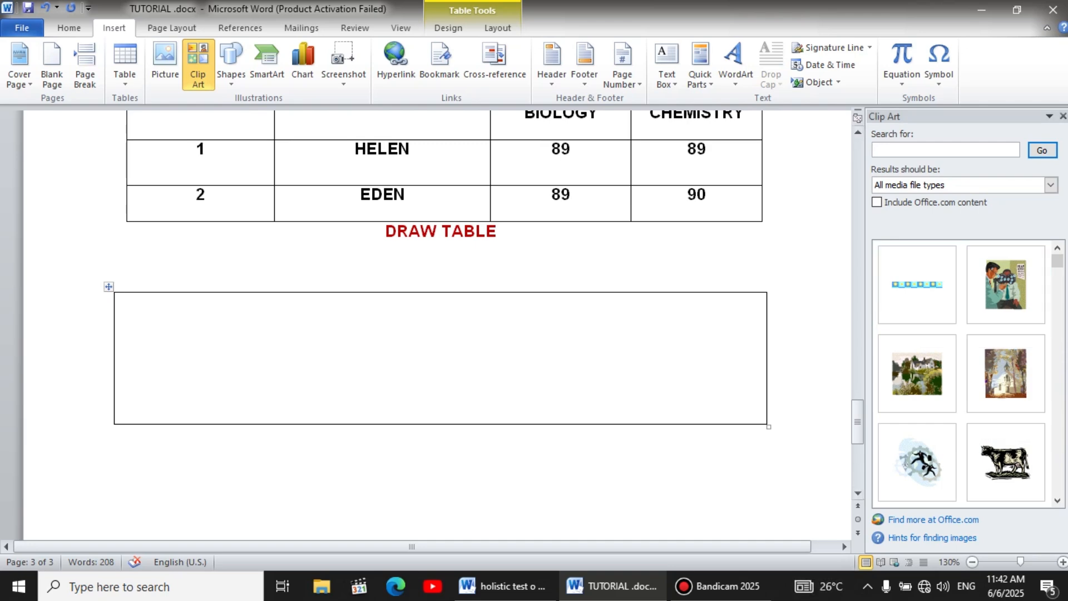
Insert the clip art of the eye examination into the empty one-cell table
left_click(439, 462)
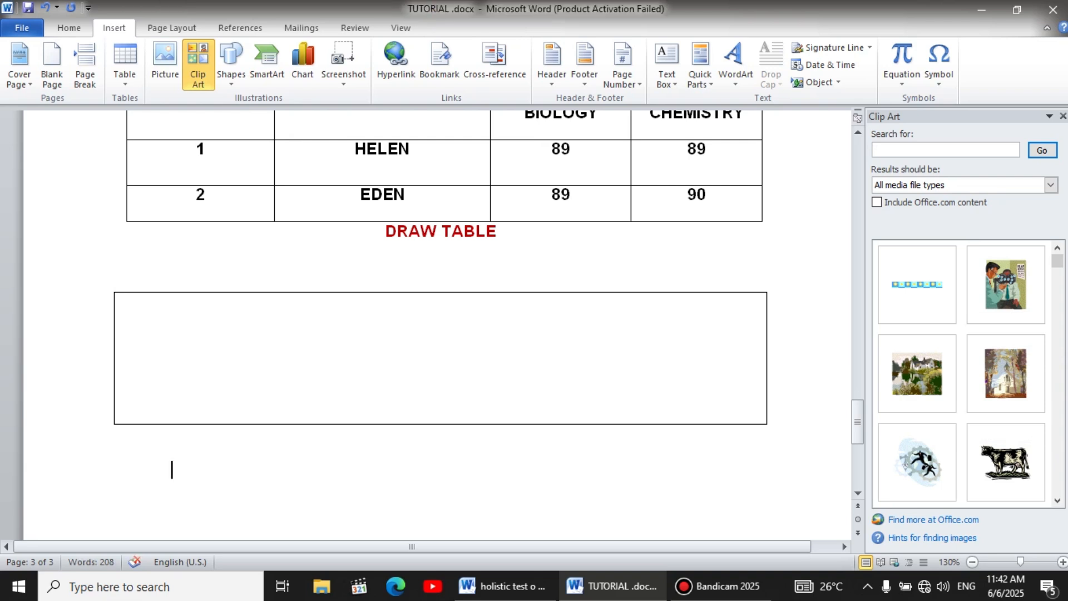
double_click(124, 320)
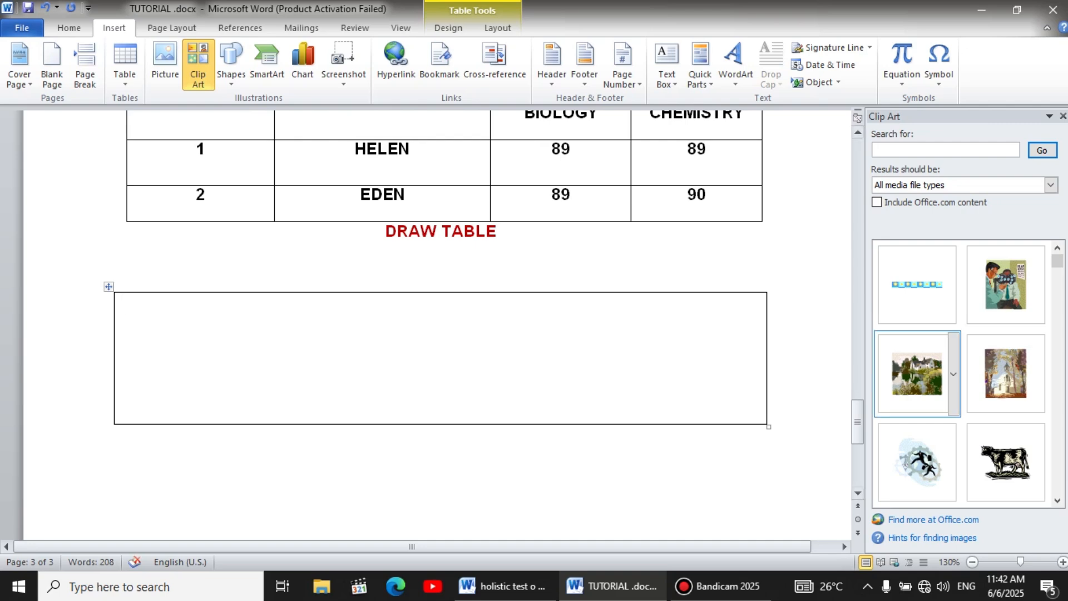
left_click(1006, 284)
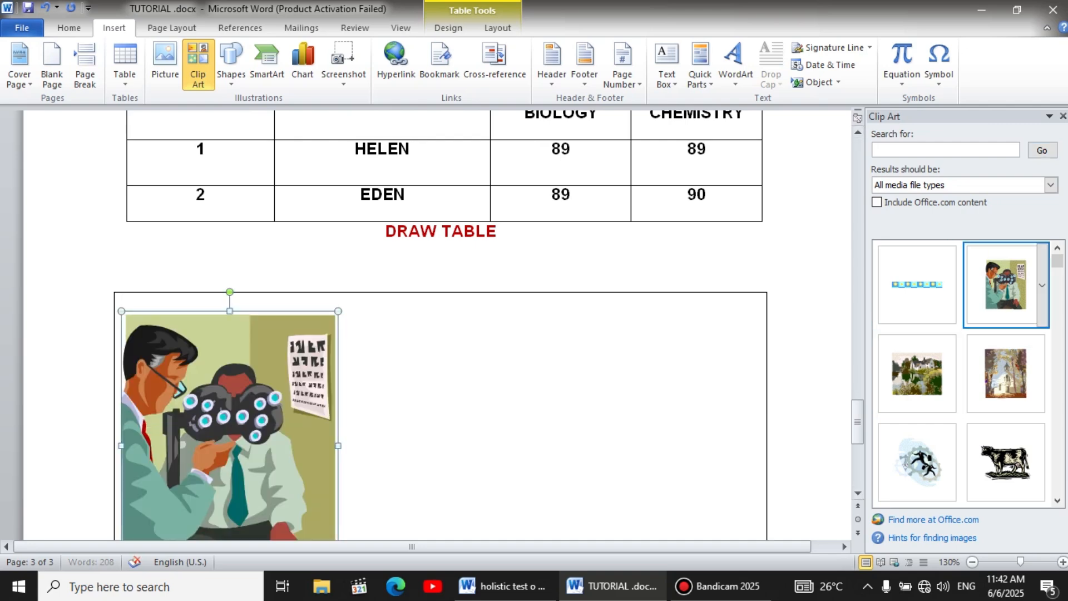